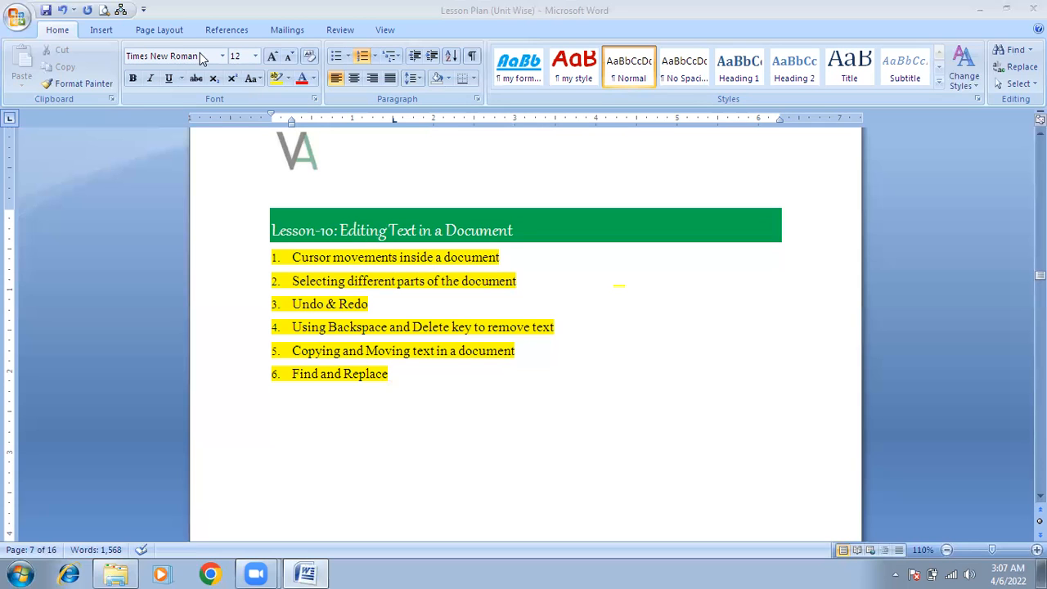
Open the Word document "Computer Fundamentals" from the Documents library.
left_click(17, 18)
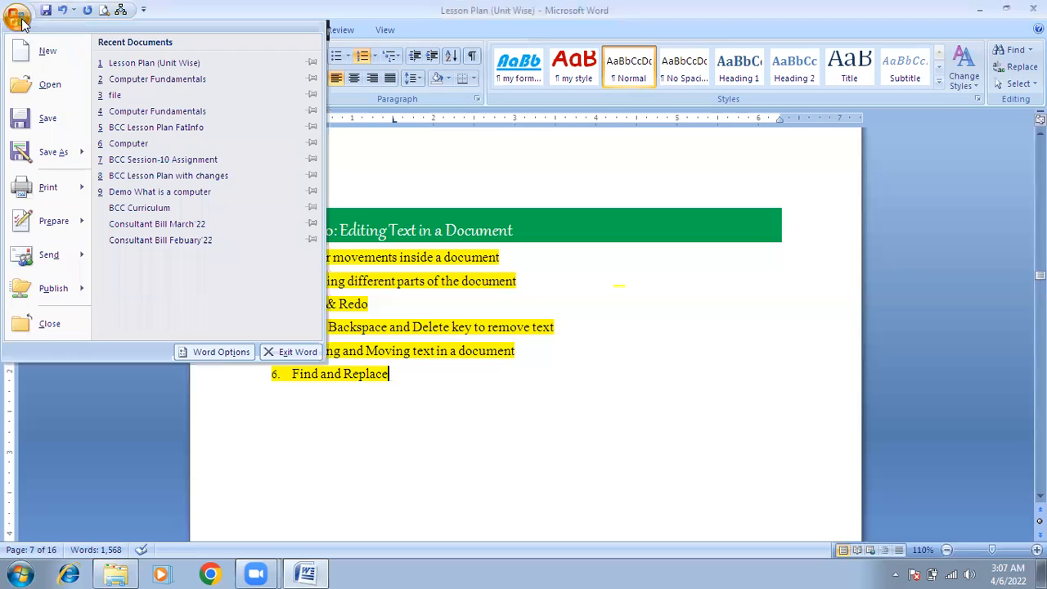
left_click(18, 19)
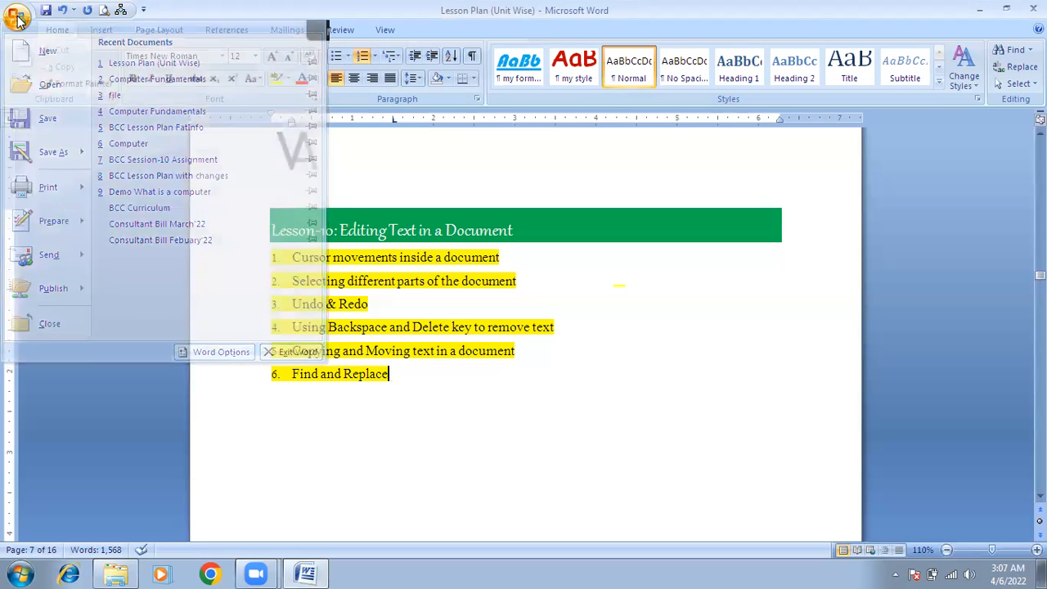
left_click(18, 18)
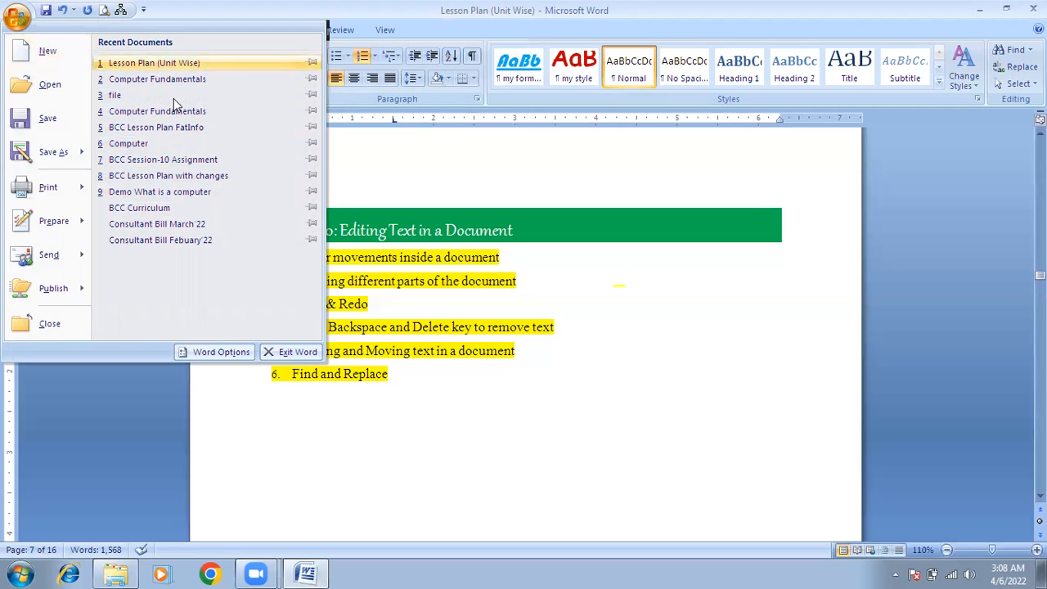
left_click(63, 91)
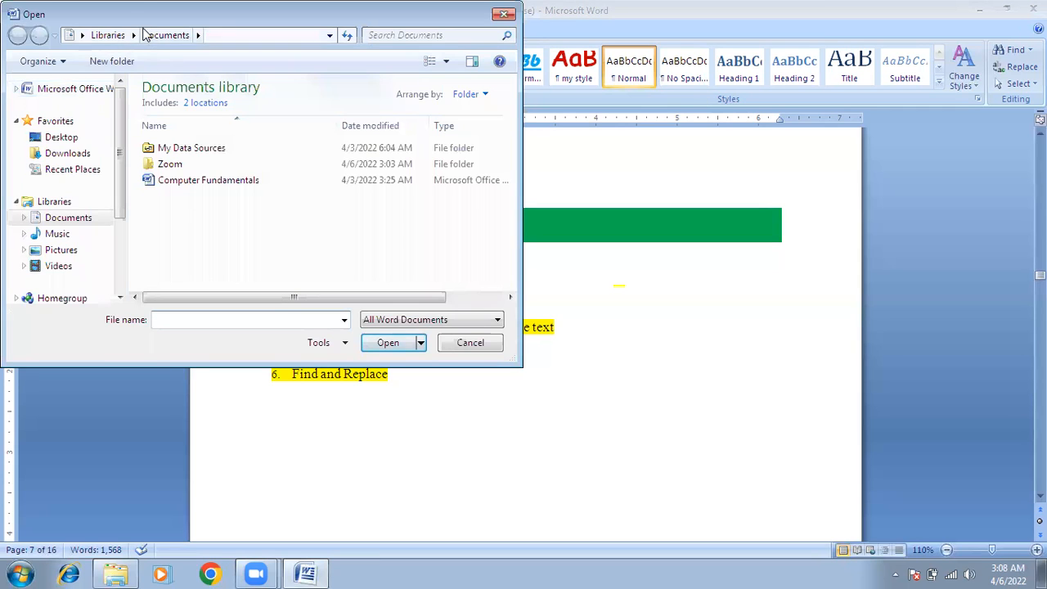
left_click_drag(149, 23, 254, 97)
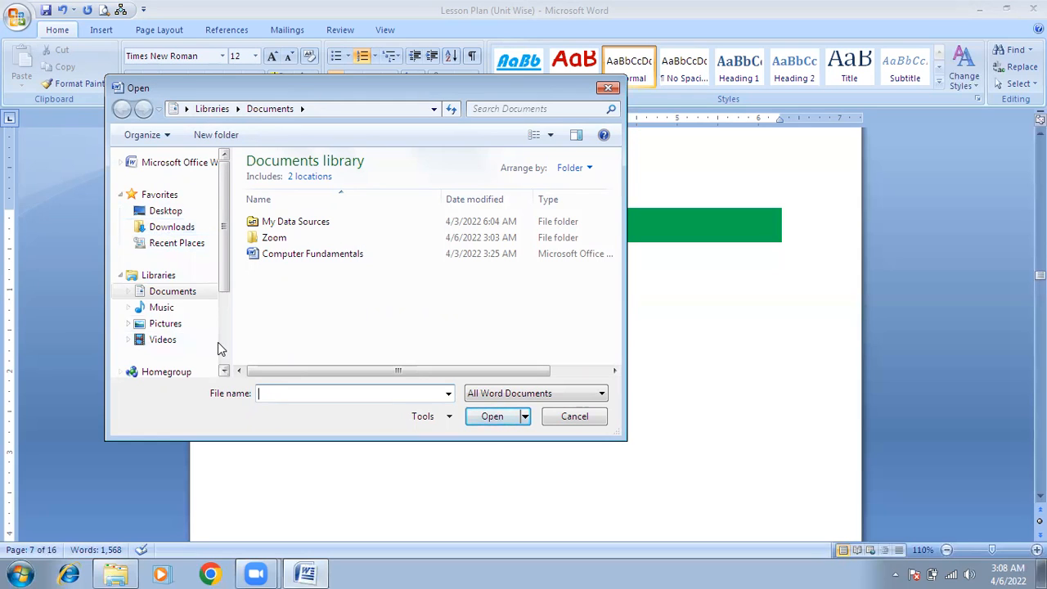
left_click(189, 293)
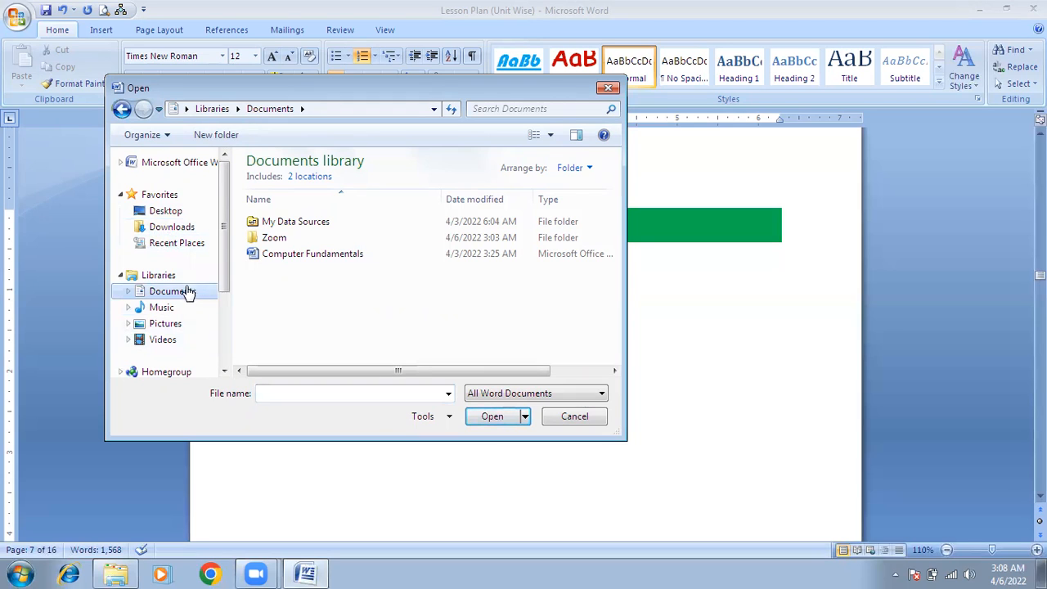
left_click(328, 256)
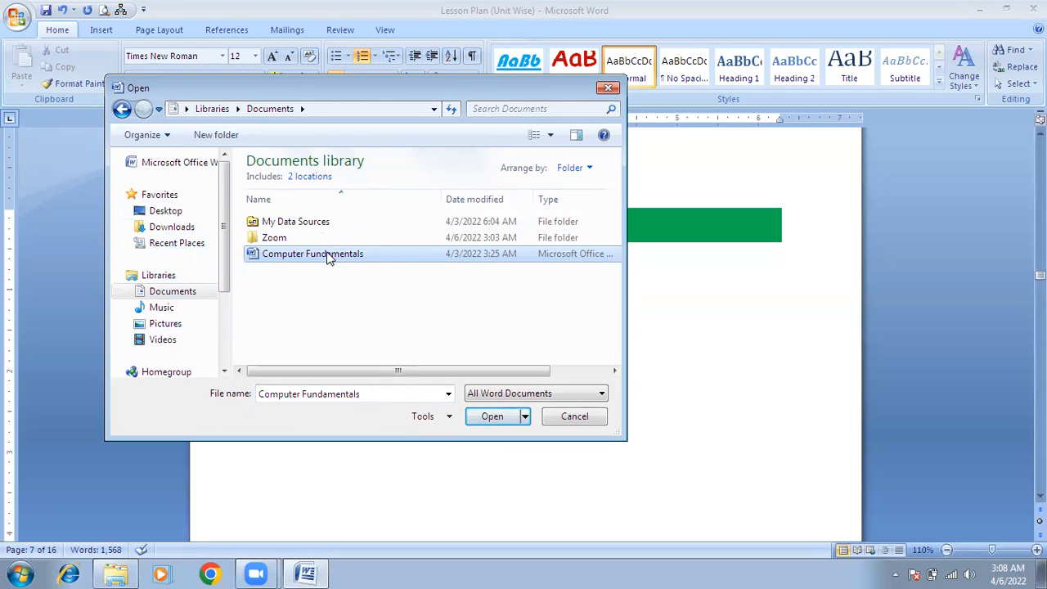
left_click(482, 418)
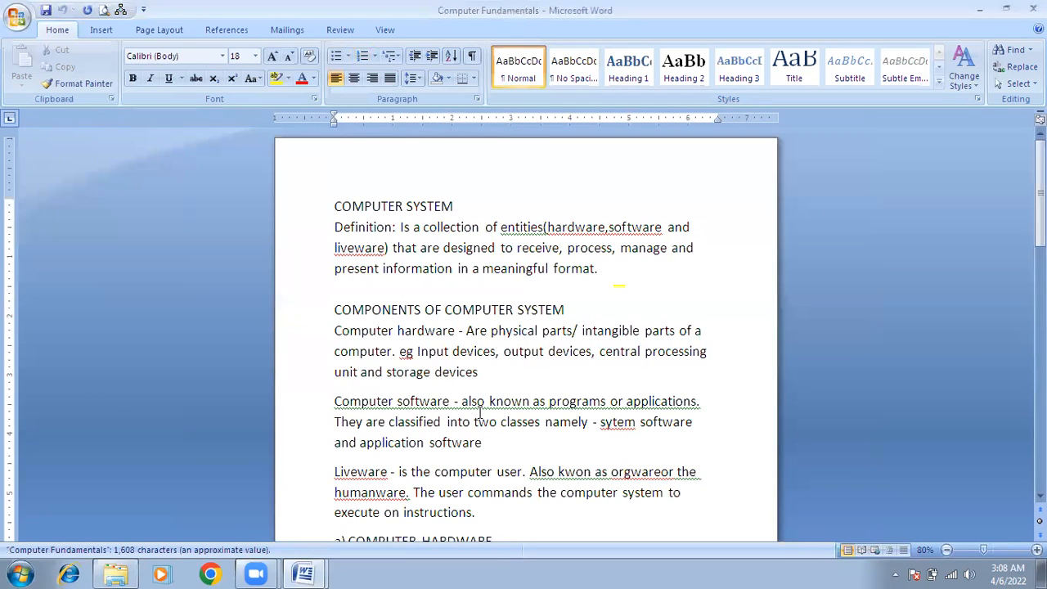
left_click(17, 18)
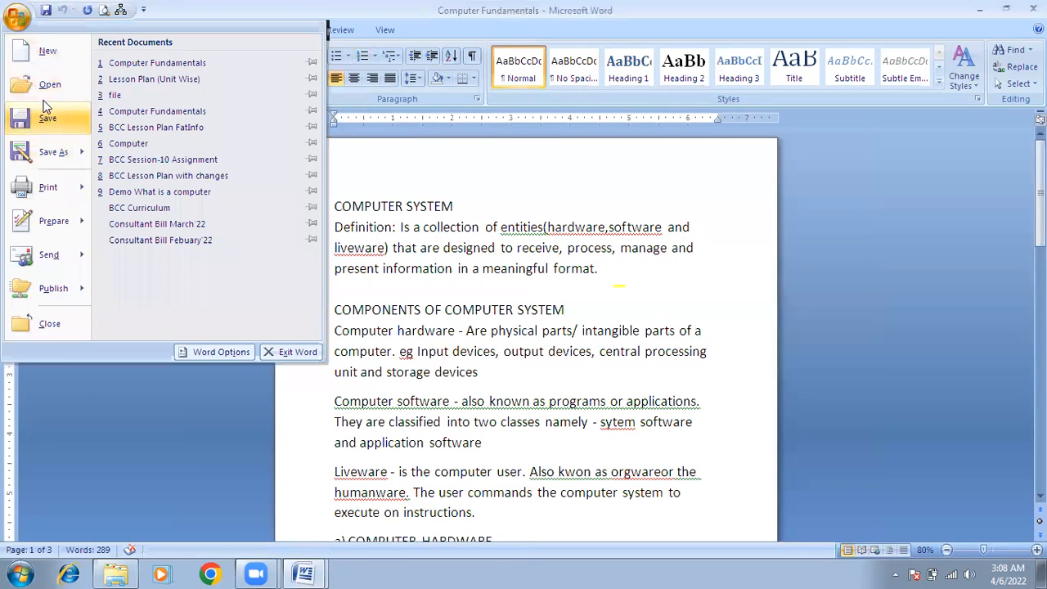
left_click(418, 247)
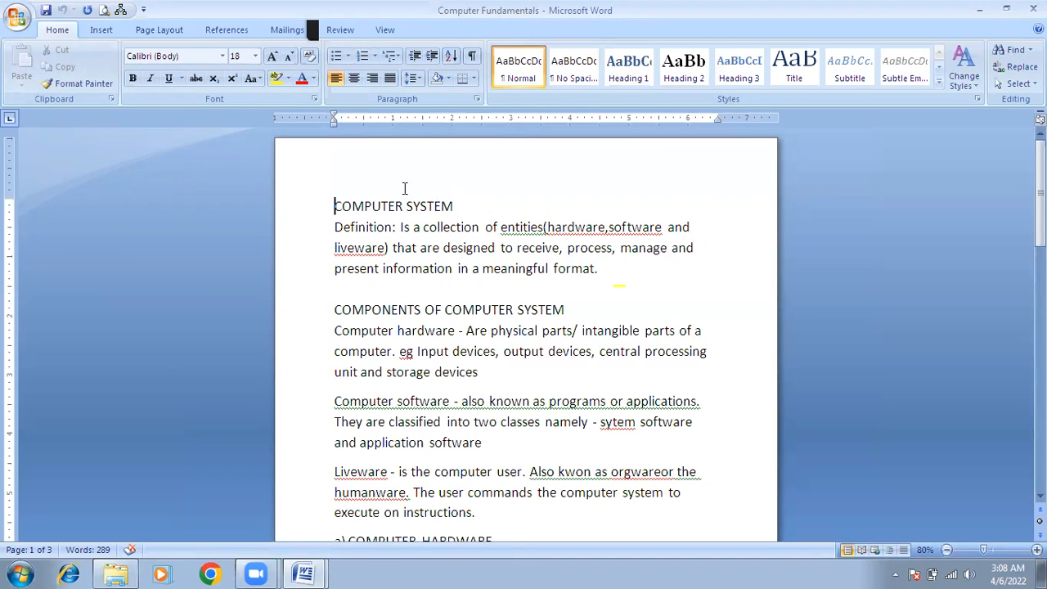
Move the cursor line by line down to the start of the second page and back up to the COMPUTER SYSTEM heading.
key("Down")
key("Down")
key("Down")
key("Down")
key("Down")
key("Down")
key("Down")
key("Down")
key("Down")
key("Down")
key("Down")
key("Down")
key("Down")
key("Down")
key("Down")
key("Down")
key("Down")
key("Down")
key("Down")
key("Down")
key("Down")
key("Down")
key("Down")
key("Down")
key("Down")
key("Down")
key("Down")
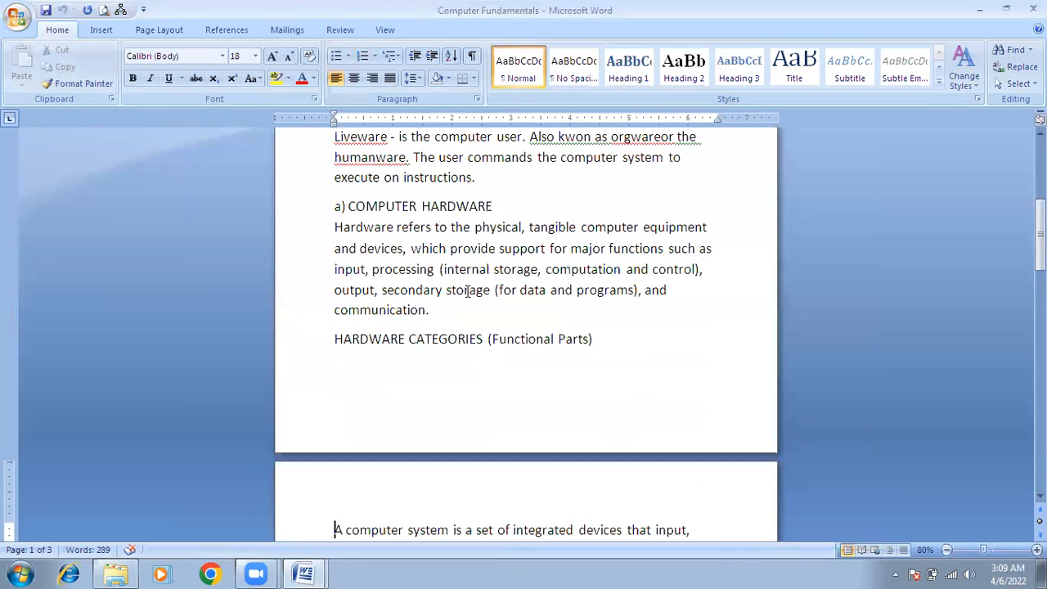
key("Up")
key("Up")
key("Up")
key("Up")
key("Up")
key("Up")
key("Up")
key("Up")
key("Up")
key("Up")
key("Up")
key("Up")
key("Up")
key("Up")
key("Up")
key("Up")
key("Up")
key("Up")
key("Up")
key("Up")
key("Up")
key("Up")
key("Up")
key("Up")
key("Up")
key("Up")
key("Up")
key("Up")
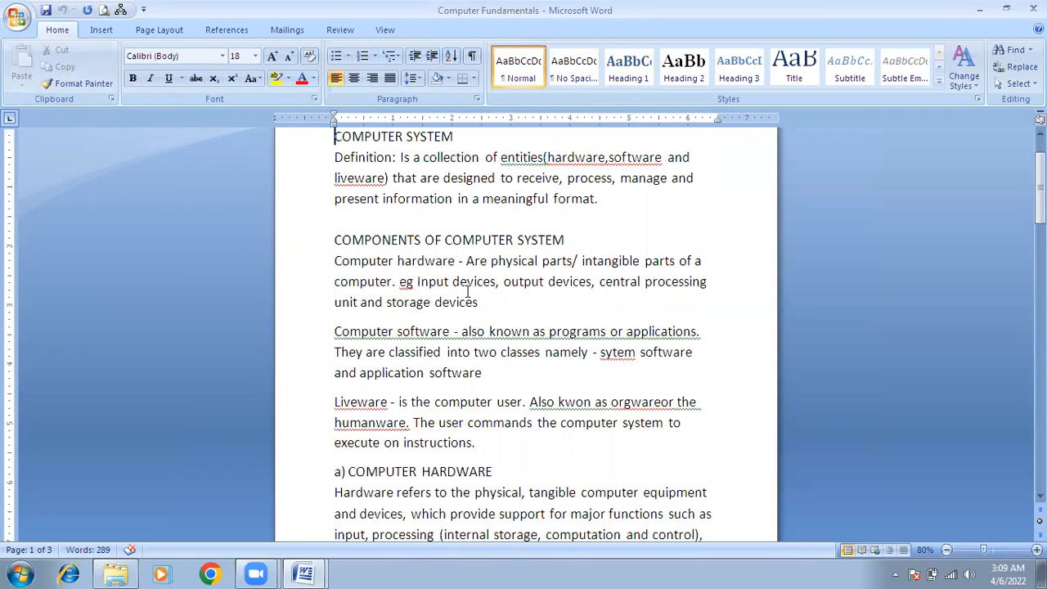
key("Up")
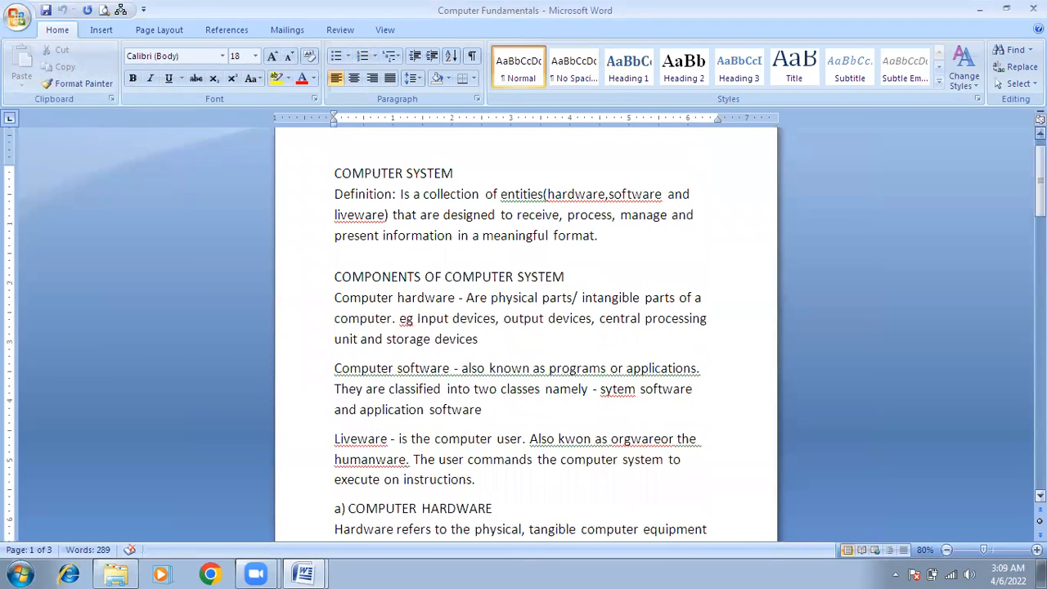
Insert a space before "(hardware" and another after the comma between "hardware" and "software" in the computer system definition.
left_click(411, 170)
left_click(506, 193)
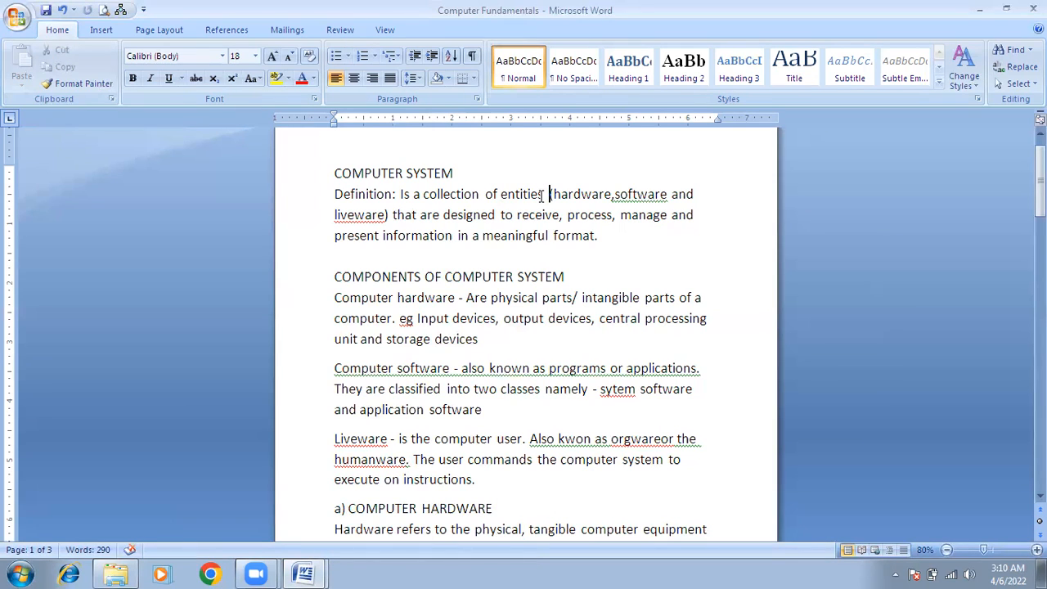
key("Right")
key("Right")
key("Right")
key("Right")
key("Right")
key("Right")
key("Right")
key("Right")
key("Right")
type(",")
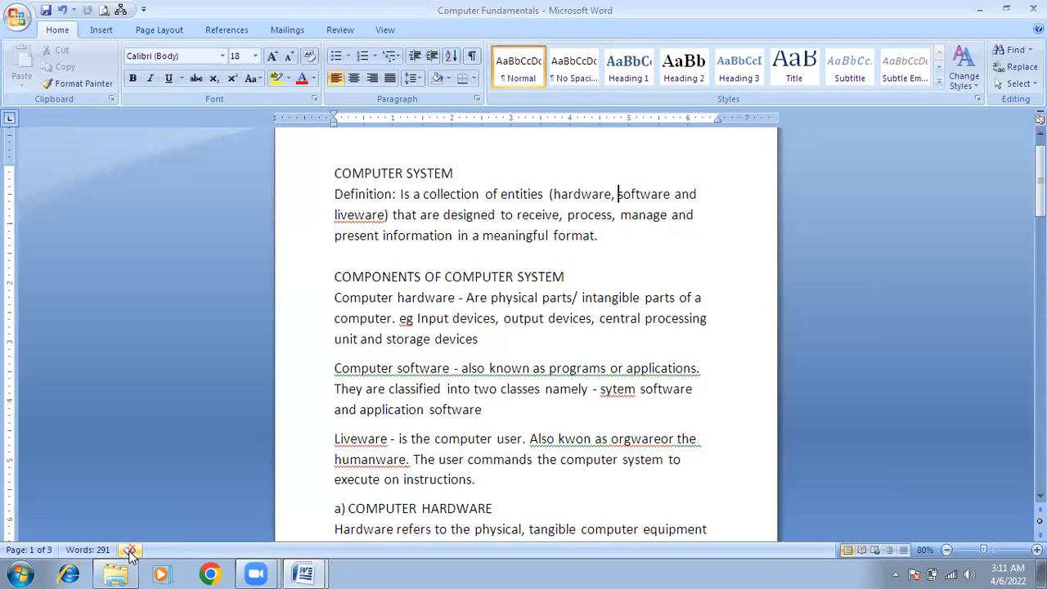
Move the cursor character by character and line by line through the text around the computer system definition.
key("Left")
key("Left")
key("Left")
key("Left")
key("Left")
key("Left")
key("Left")
key("Left")
key("Right")
key("Right")
key("Right")
key("Right")
key("Right")
key("Right")
key("Up")
key("Up")
key("Up")
key("Down")
key("Down")
key("Down")
key("Down")
key("Left")
key("Left")
key("Right")
key("Right")
key("Right")
key("Right")
key("Right")
key("Right")
key("Right")
key("Right")
key("Up")
key("Up")
key("Up")
Ignore the spelling error flagged on "liveware" in the computer system definition.
key("Left")
key("Left")
key("Left")
key("Left")
key("Left")
key("Left")
key("Left")
key("Left")
key("Left")
key("Left")
key("Left")
key("Left")
key("Left")
key("Left")
key("Left")
key("Left")
key("Left")
key("Left")
key("Left")
key("Left")
right_click(365, 215)
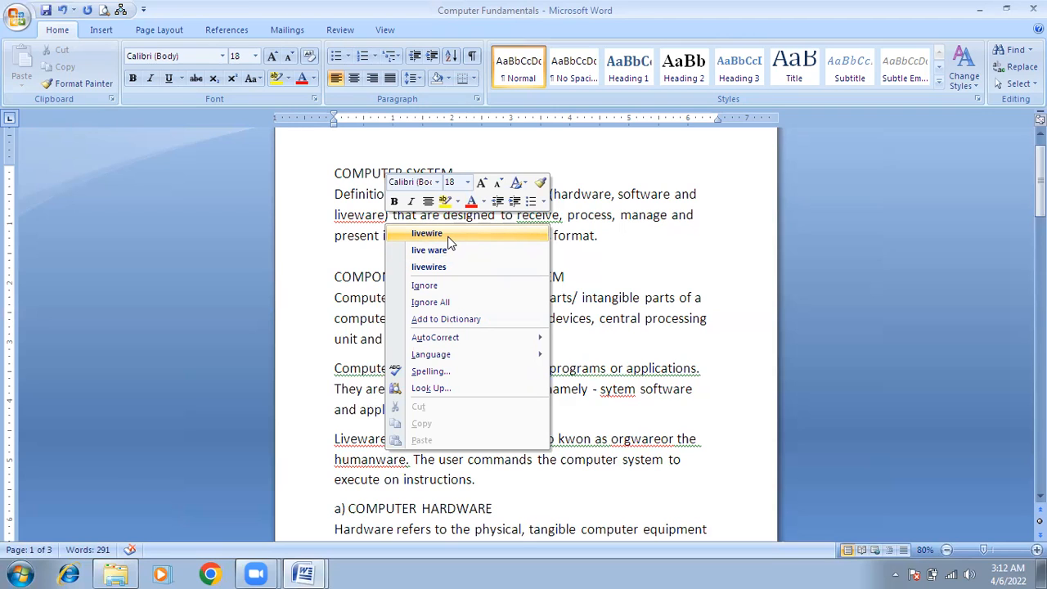
left_click(433, 287)
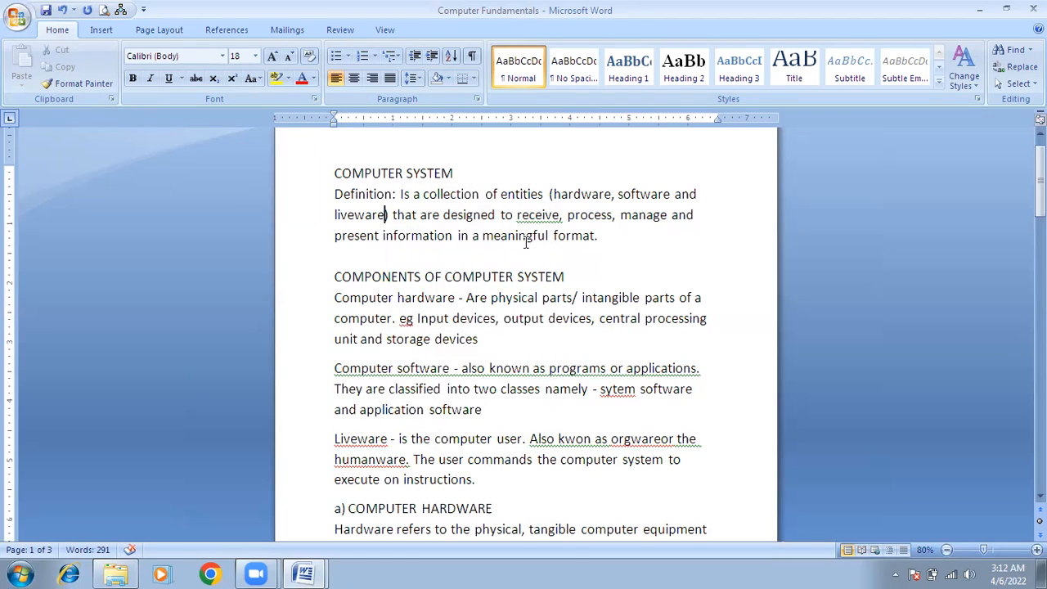
Try a space before the comma after "receive" in the definition and take it out again.
key("Right")
key("Right")
key("Right")
key("Right")
key("Right")
key("Right")
key("Right")
key("Right")
key("Right")
key("Right")
key("Right")
key("Right")
key("Right")
key("Right")
key("Right")
key("Right")
key("Right")
key("Right")
key("Right")
key("Right")
key("Right")
key("Left")
key("Left")
left_click(559, 219)
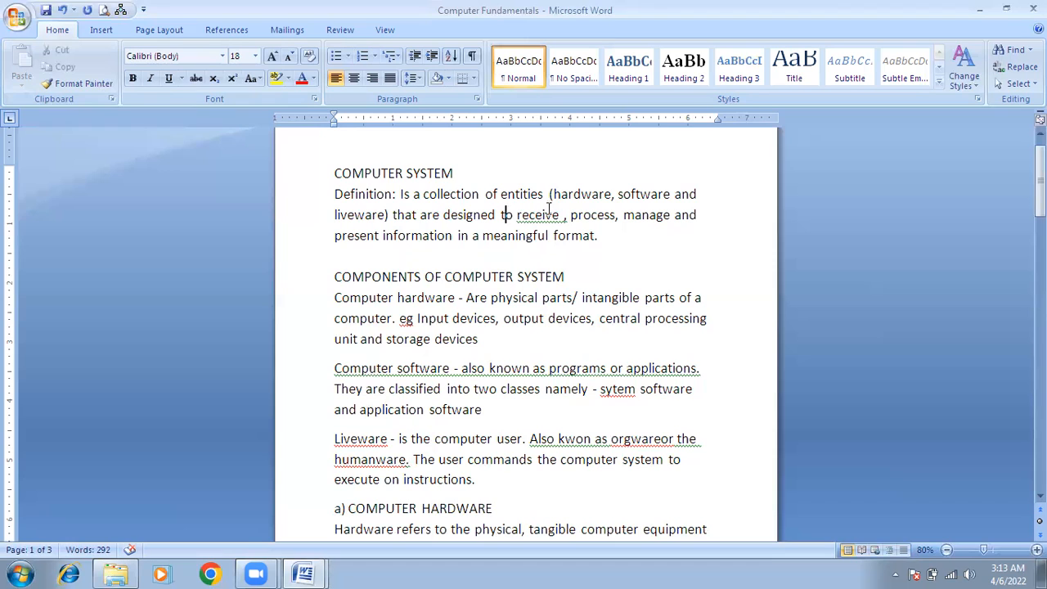
key("BackSpace")
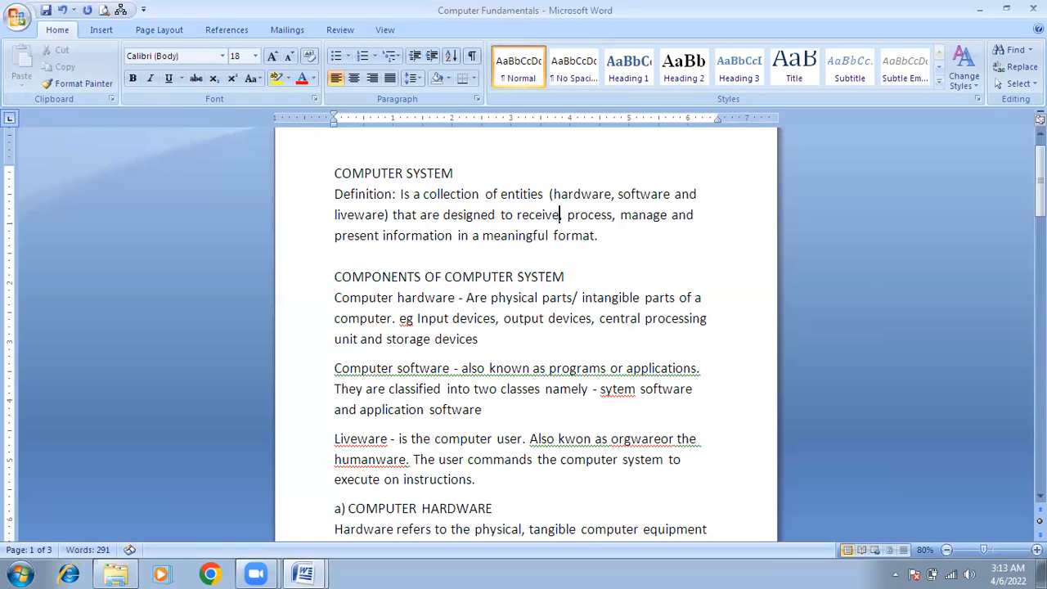
right_click(541, 211)
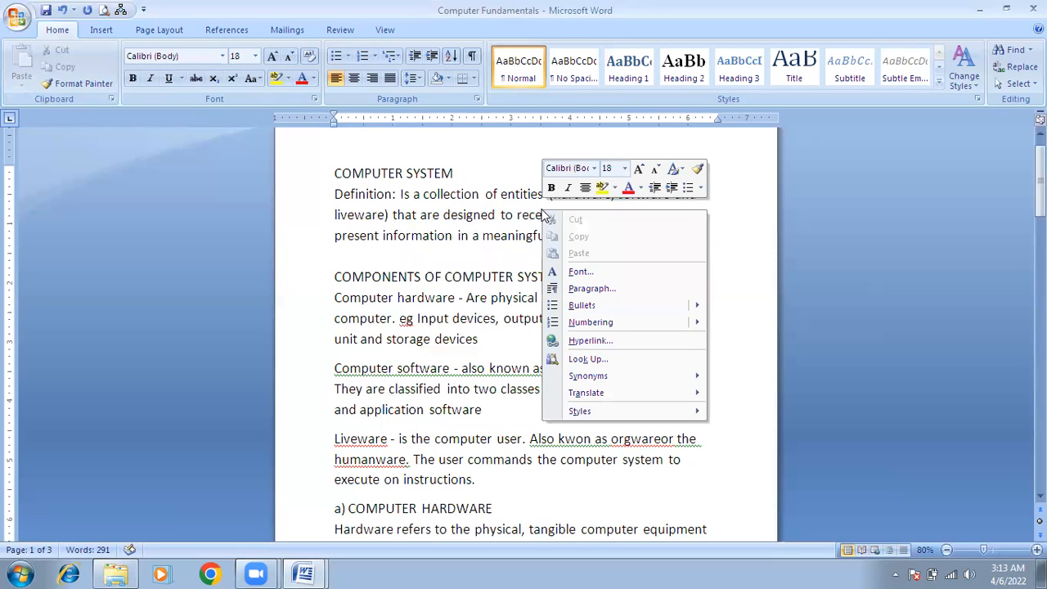
key("Escape")
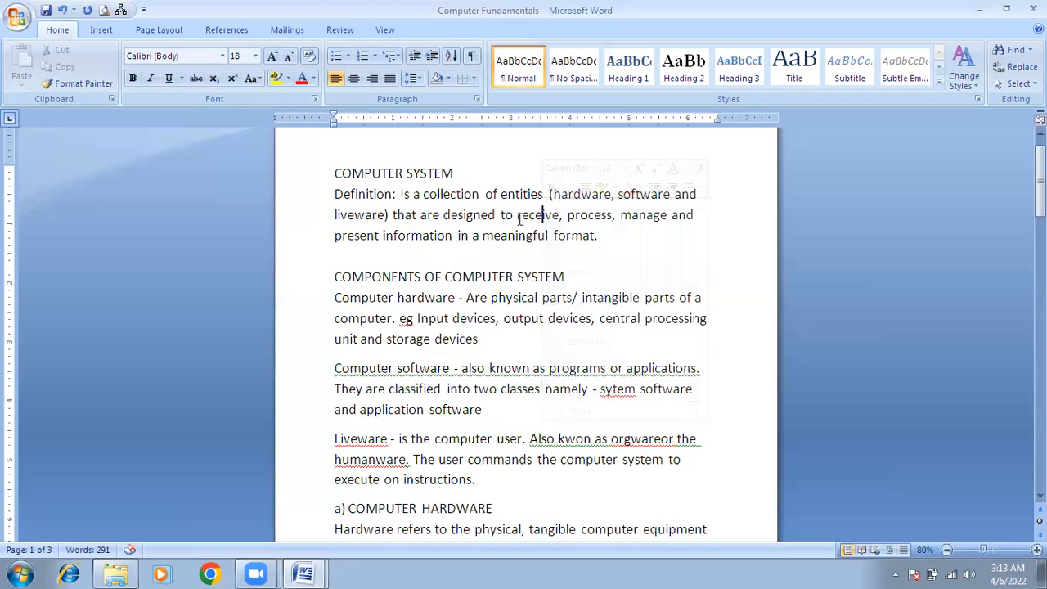
left_click(528, 214)
left_click(554, 216)
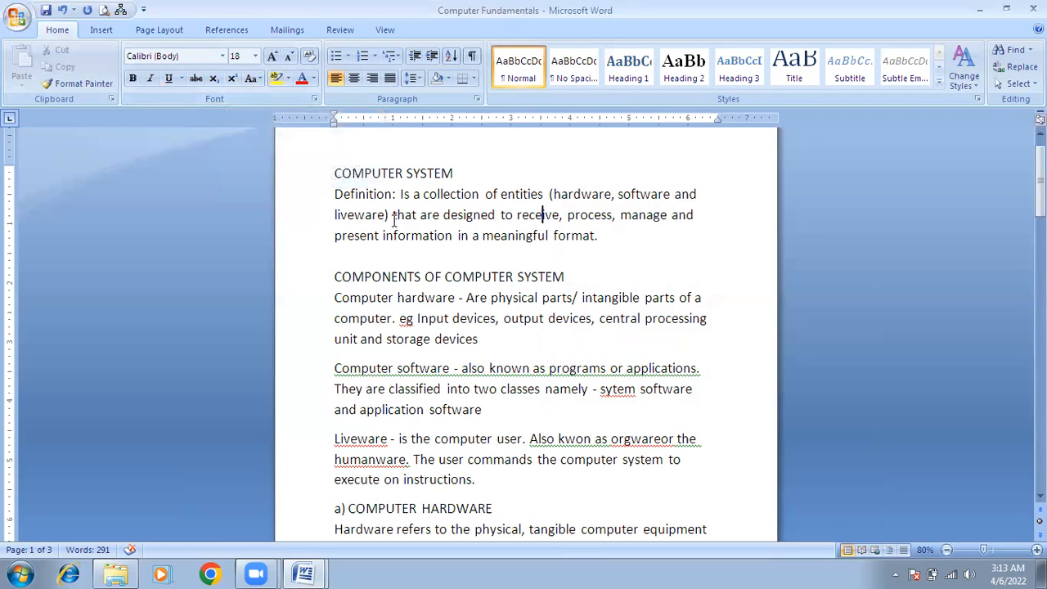
Select the word "COMPUTER" in the first heading, then each of the two sentences in the computer hardware text in turn.
double_click(371, 174)
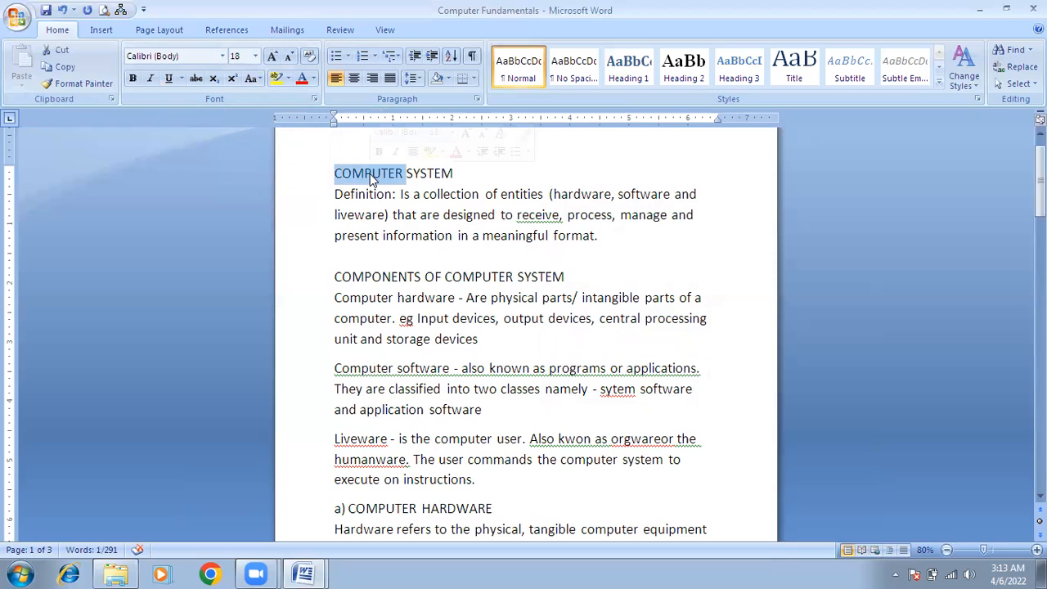
left_click(396, 197)
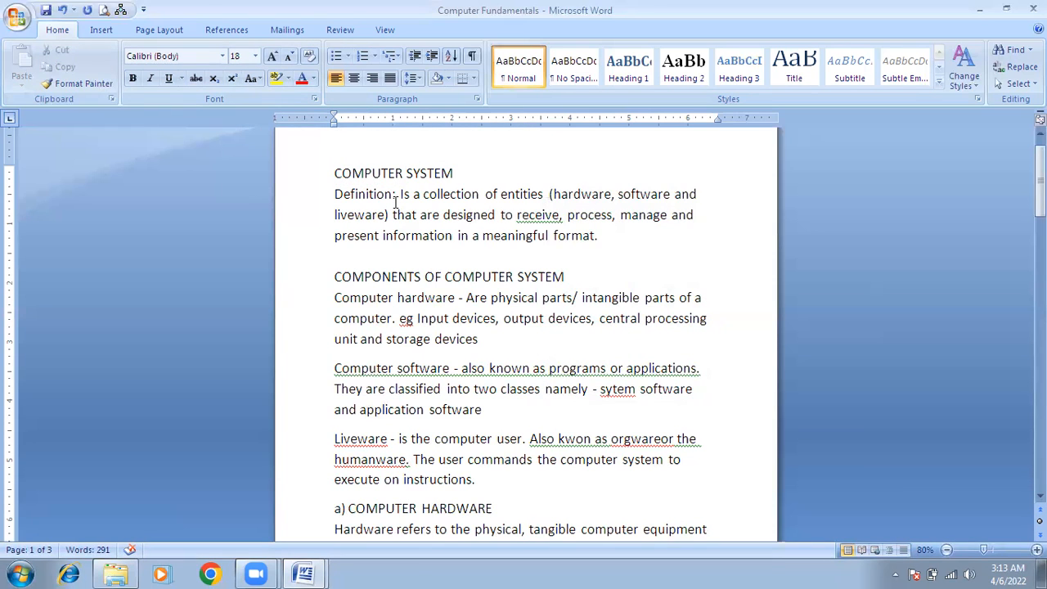
left_click(391, 319)
type(".")
left_click(367, 297, "ctrl")
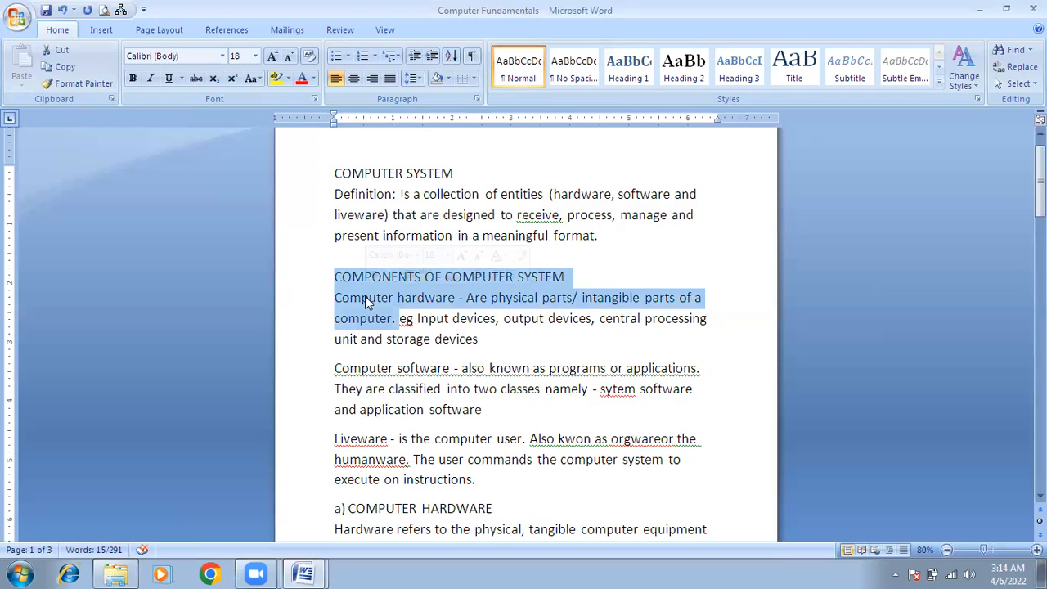
left_click(427, 318)
left_click(427, 324, "ctrl")
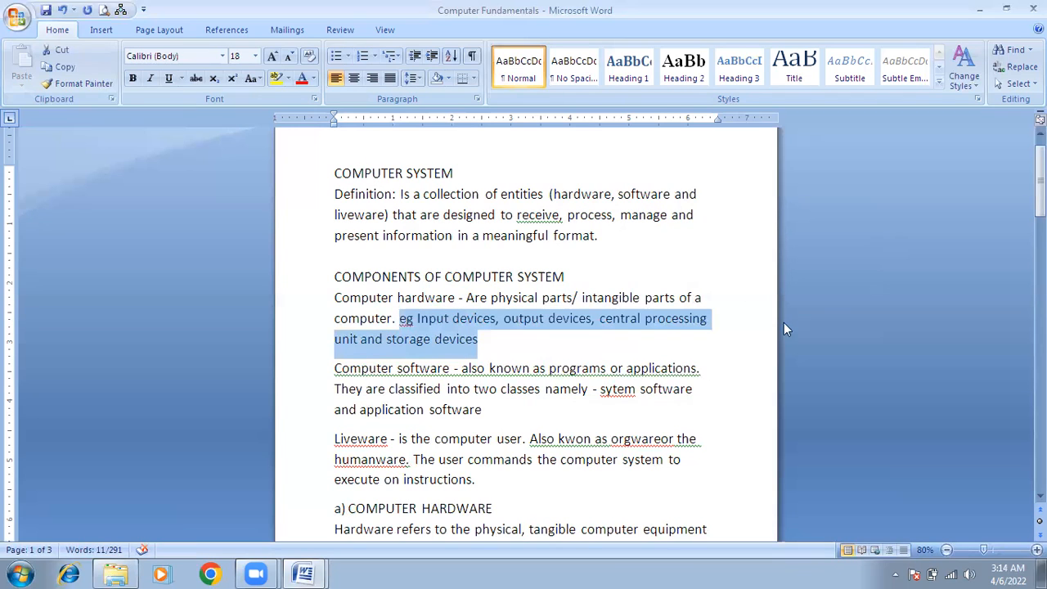
View all three pages at 50% zoom, outline the first page's text with a temporary rectangle, and return to 80% zoom.
left_click(947, 553)
left_click(947, 552)
left_click(947, 553)
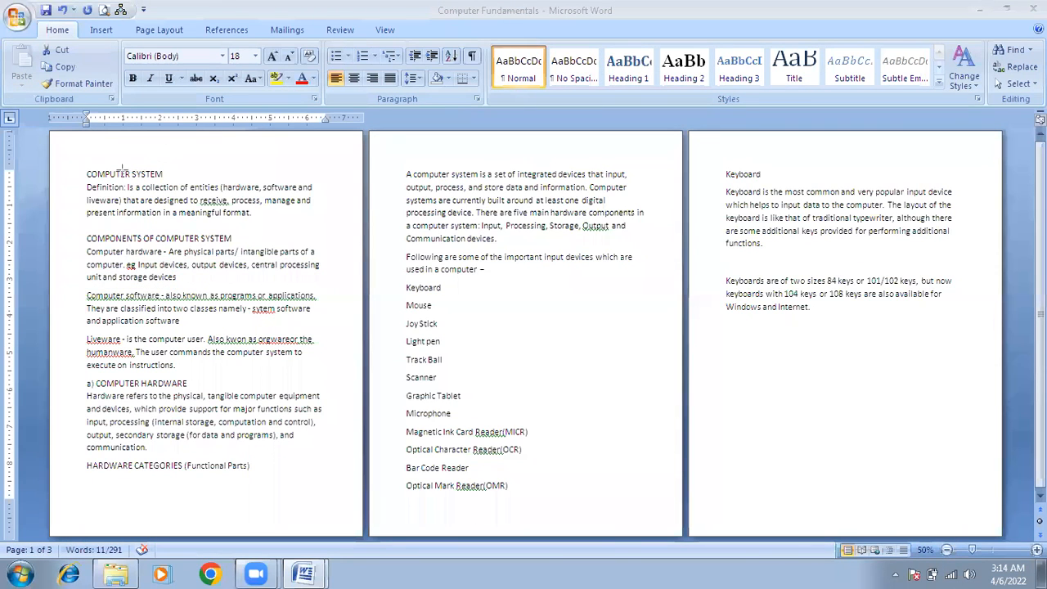
left_click_drag(87, 170, 320, 475)
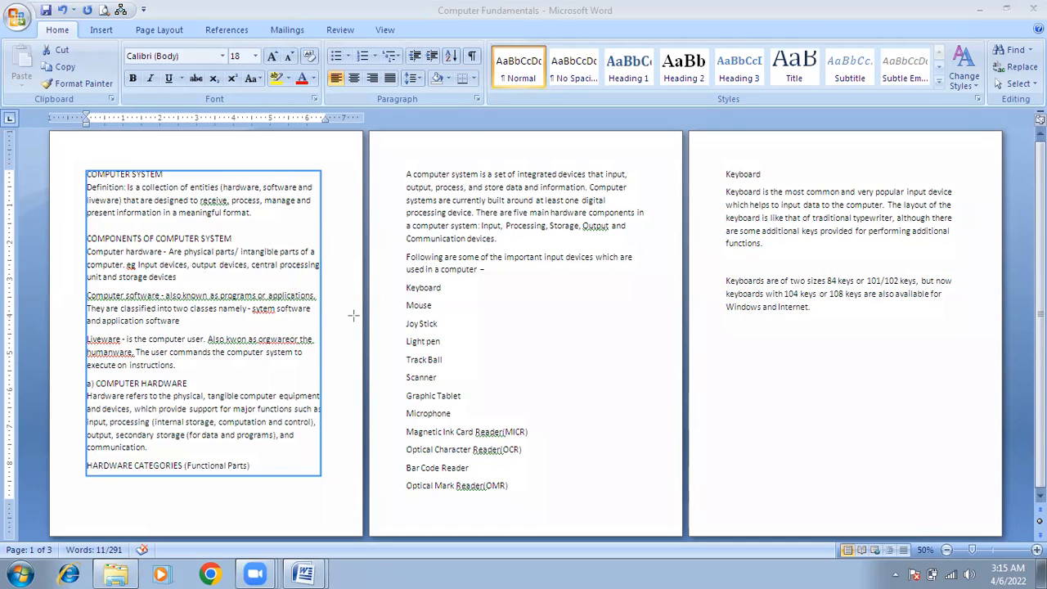
left_click(471, 141)
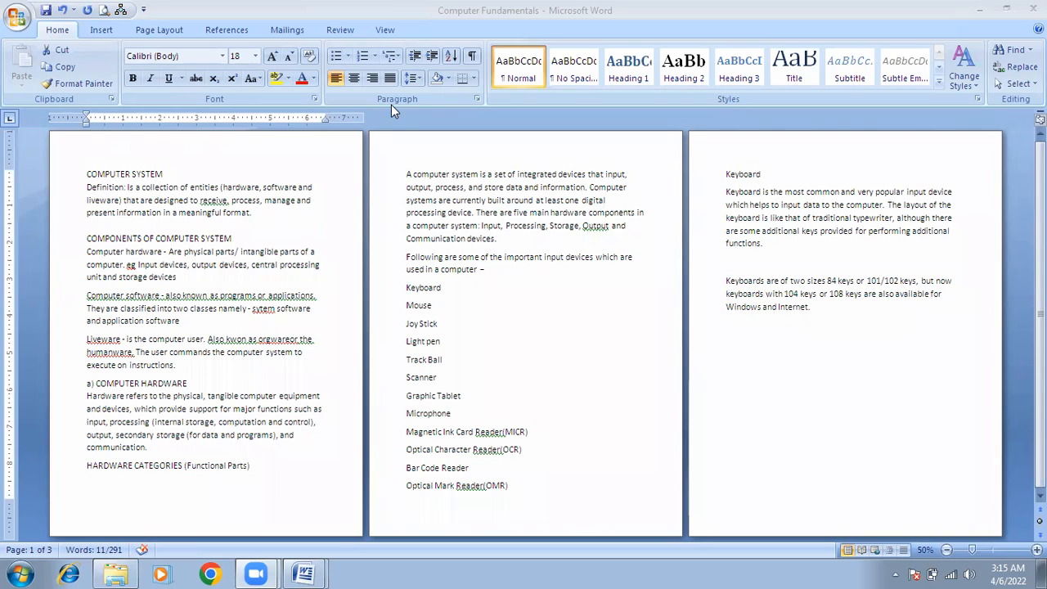
key("ctrl+shift+Down")
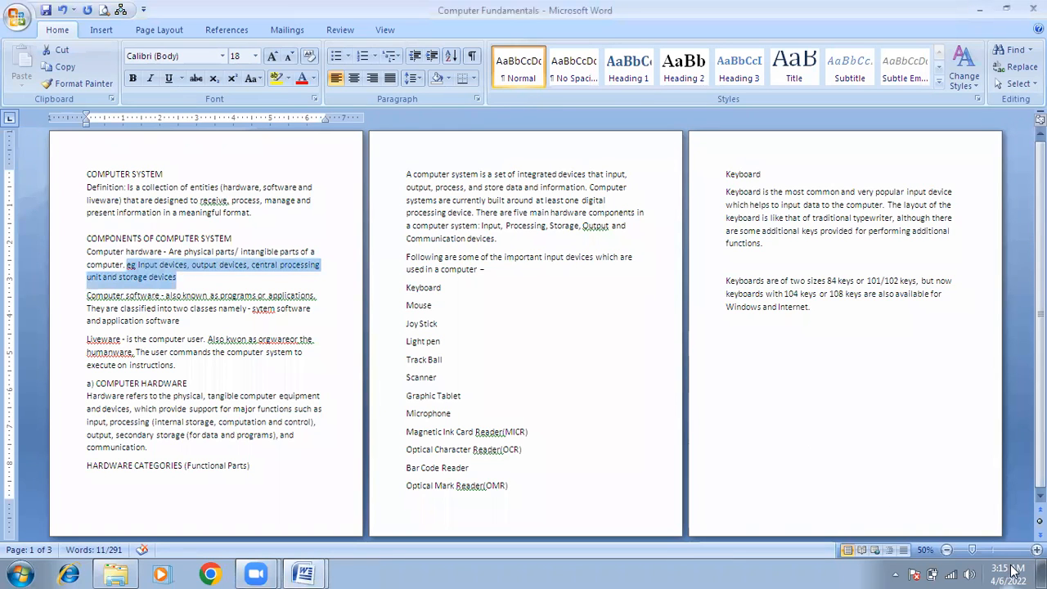
scroll(681, 276, "up", 3)
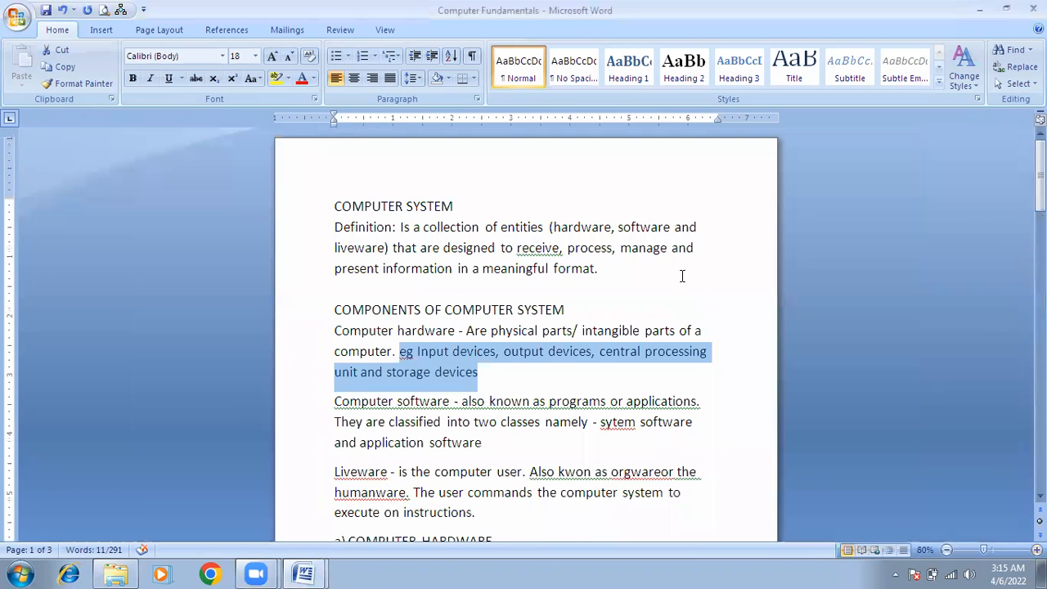
Select single lines one at a time from "Definition" down to "and application software", then the whole first paragraph.
left_click(565, 269)
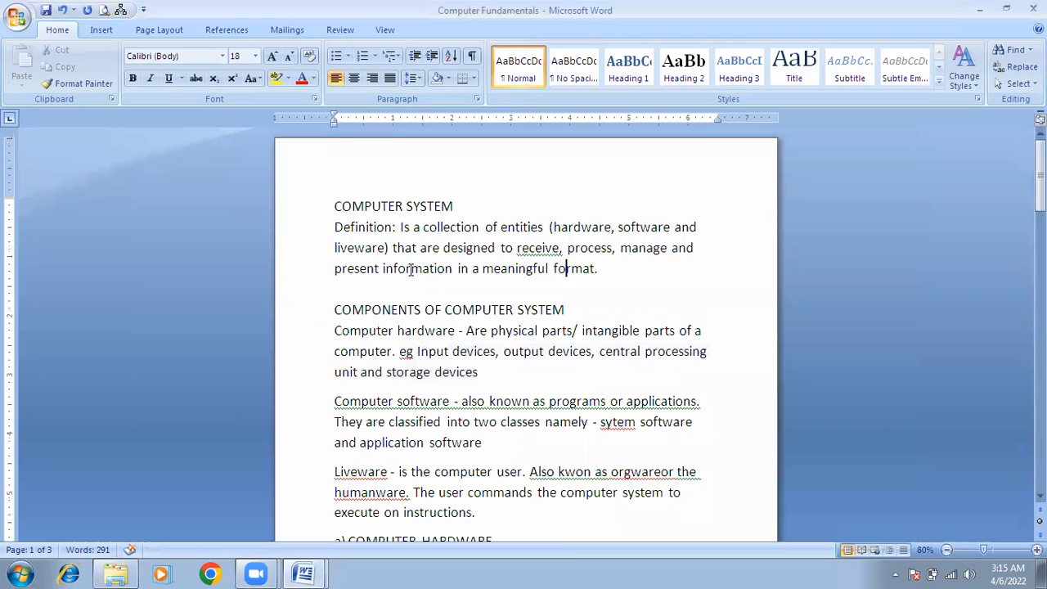
left_click(371, 232)
left_click(298, 236)
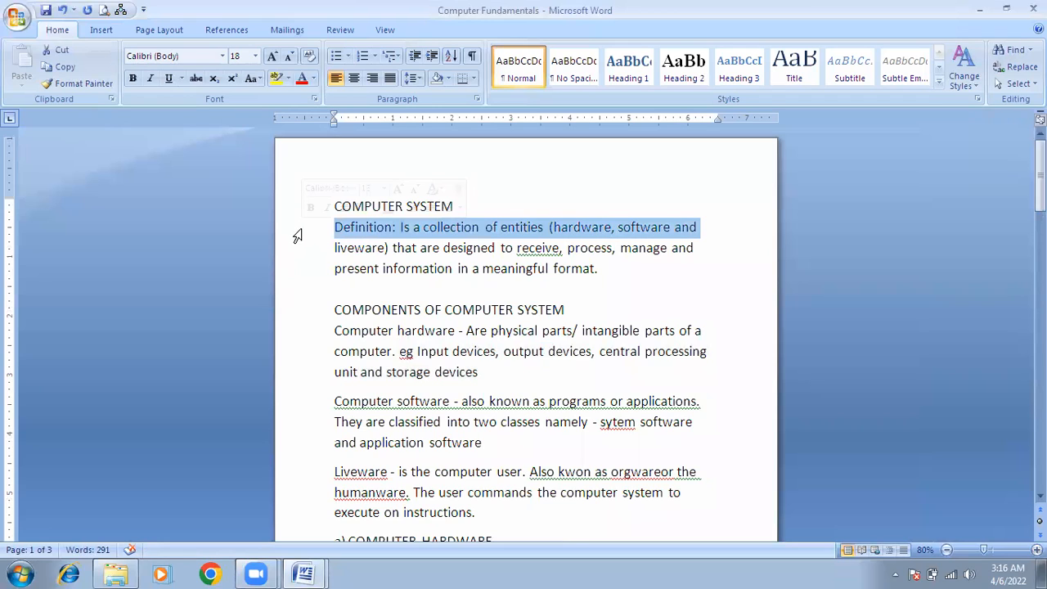
left_click(301, 250)
left_click(304, 292)
left_click(304, 337)
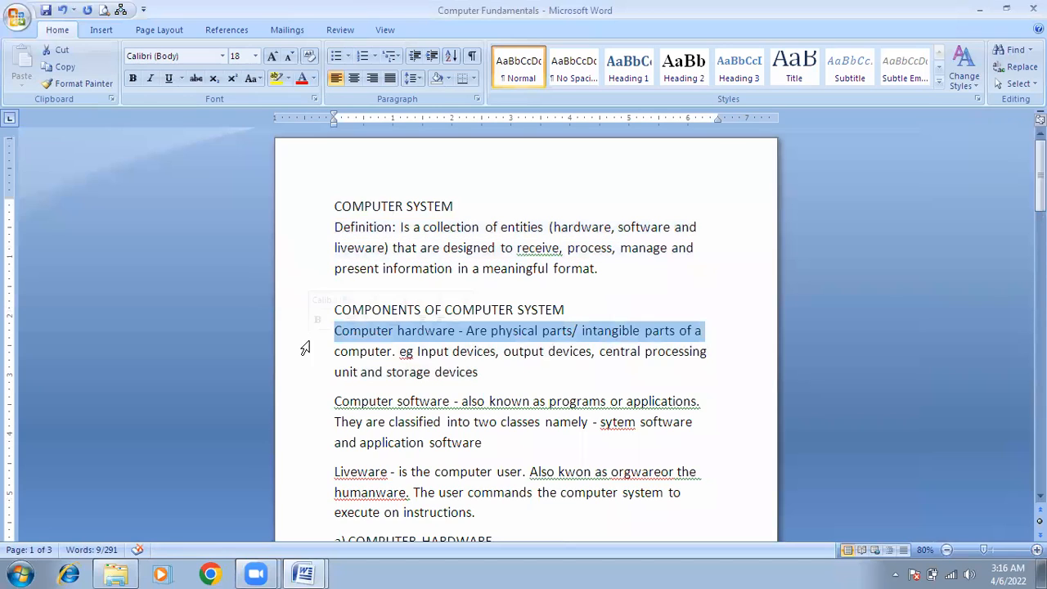
left_click(304, 391)
left_click(309, 447)
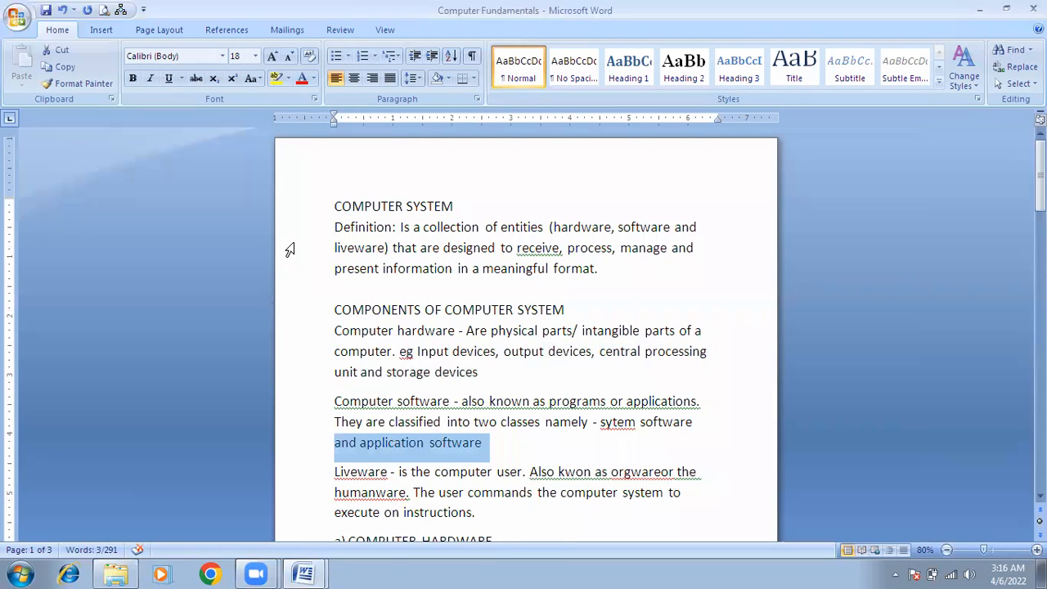
double_click(289, 250)
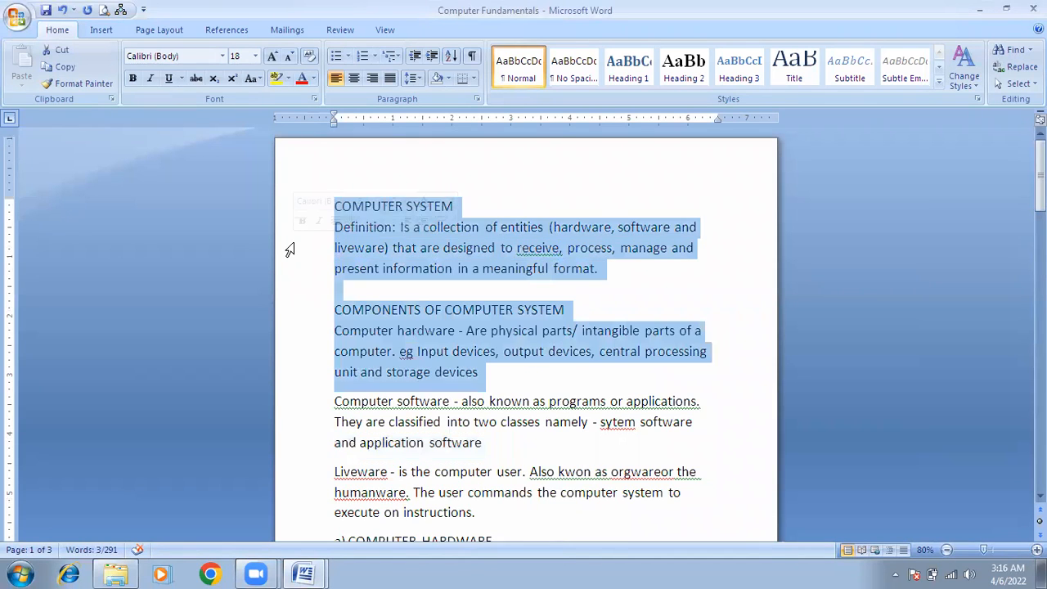
left_click(485, 270)
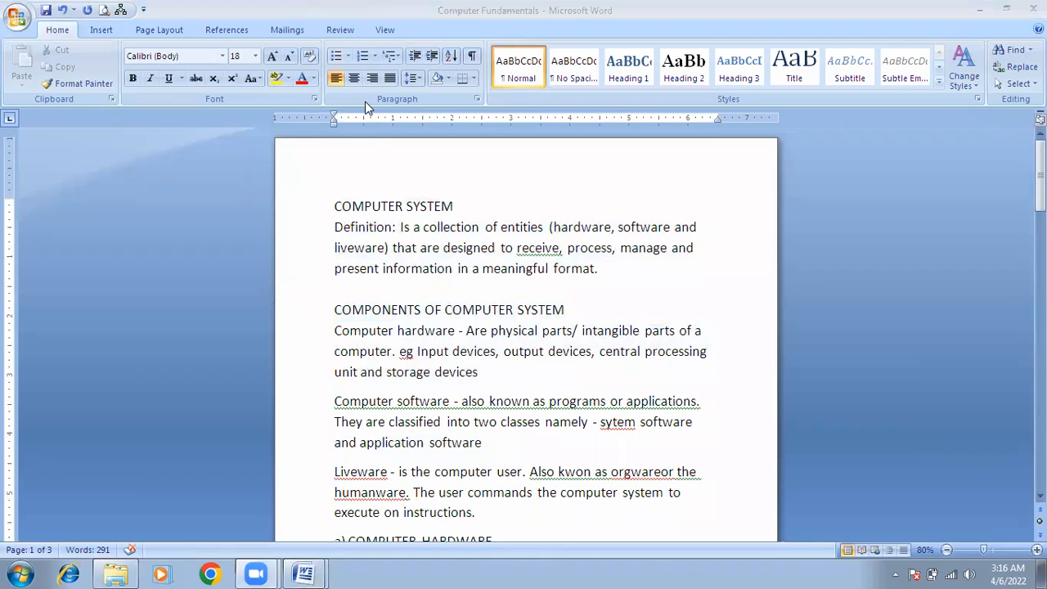
Show the formatting marks and place the cursor at the line and paragraph endings from "COMPUTER SYSTEM" to "storage devices".
left_click(473, 64)
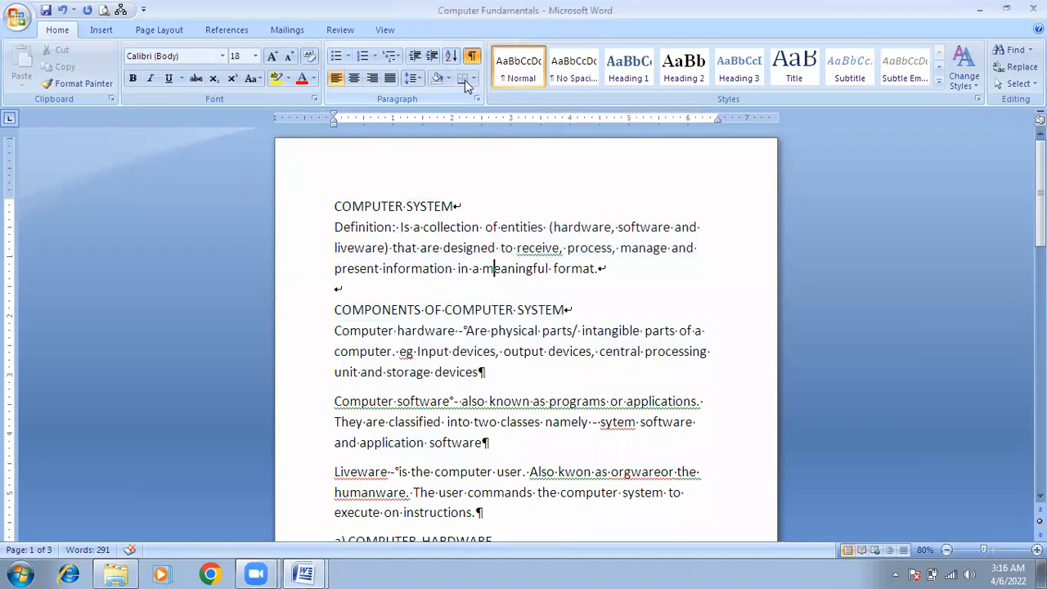
left_click(465, 206)
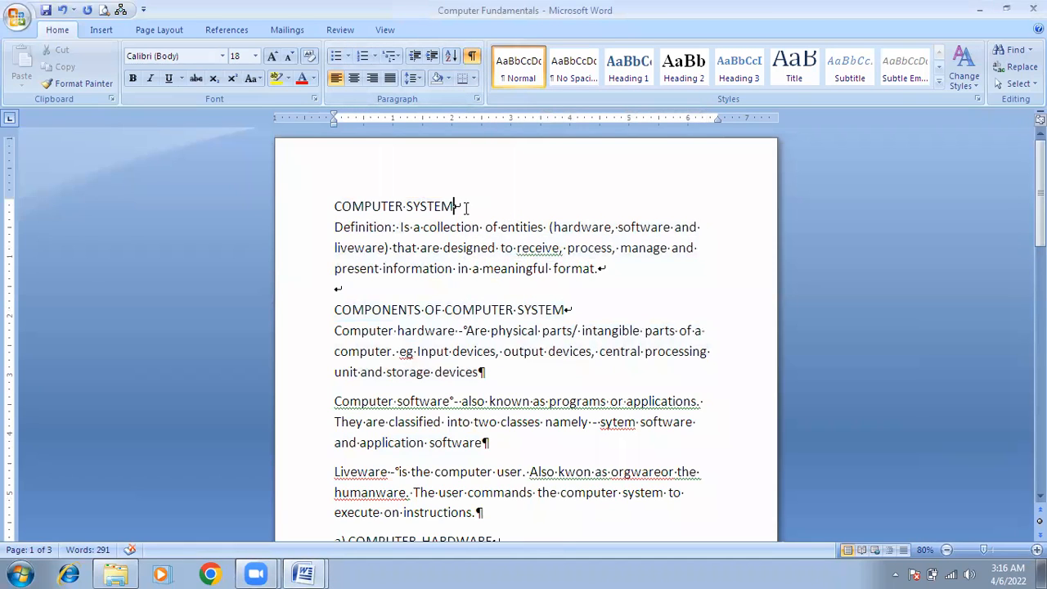
left_click(609, 269)
left_click(378, 290)
left_click(576, 309)
left_click(493, 371)
Delete the empty line's break above "COMPONENTS OF COMPUTER SYSTEM" and insert a paragraph break after "meaningful format.".
left_click(345, 289)
key("BackSpace")
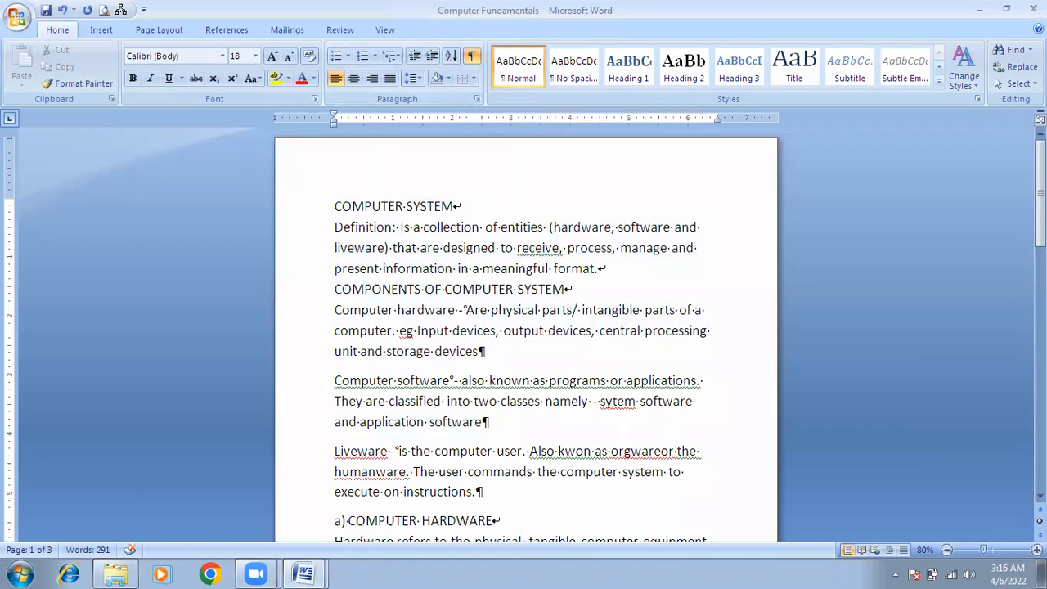
key("Return")
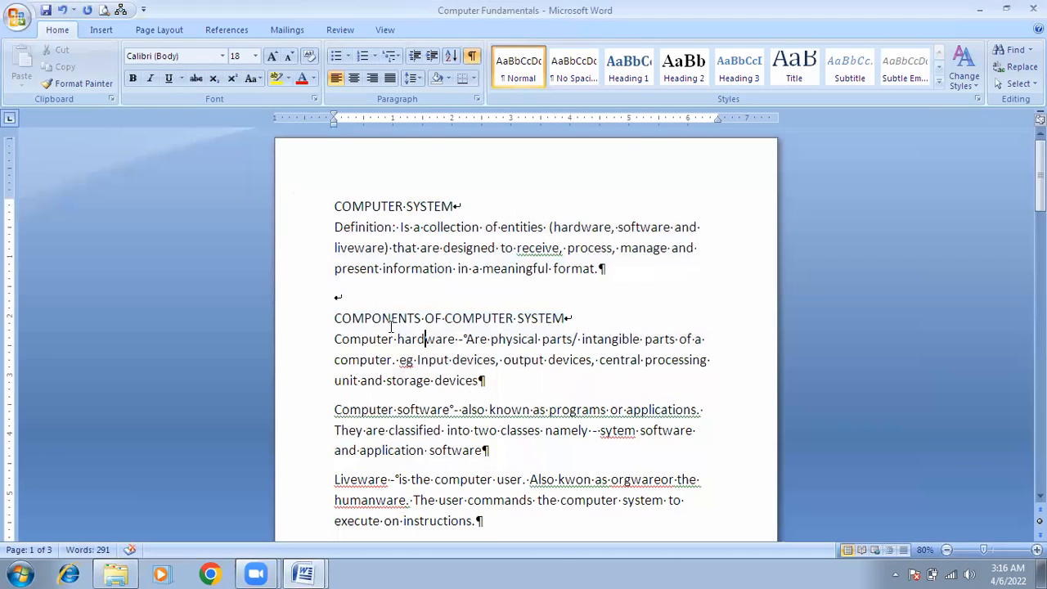
Select the first paragraph through "meaningful format.", then only single lines within it, including the "Definition" line.
double_click(293, 251)
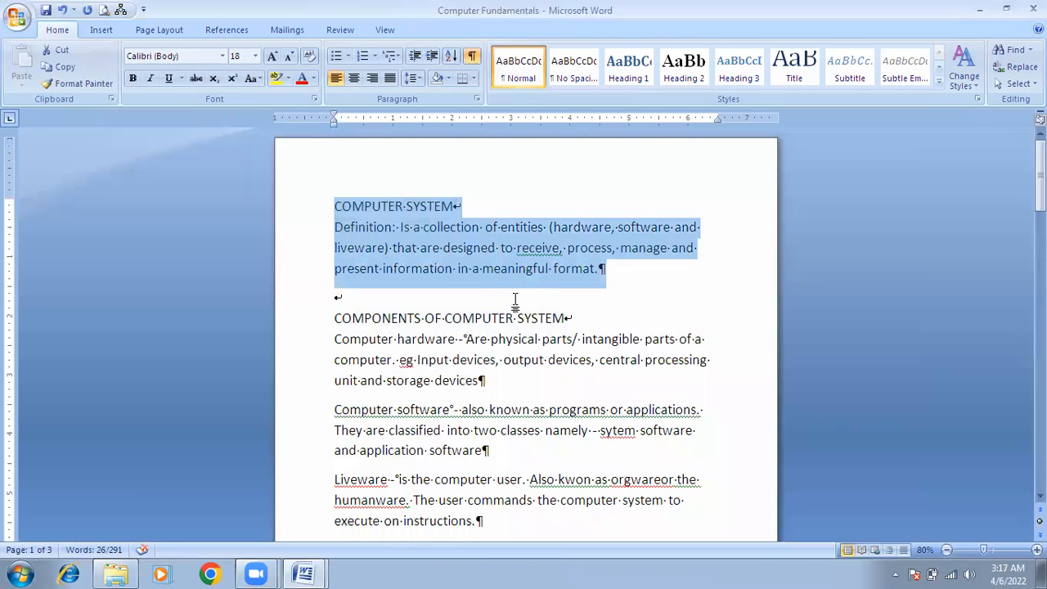
left_click(317, 270)
left_click(296, 250)
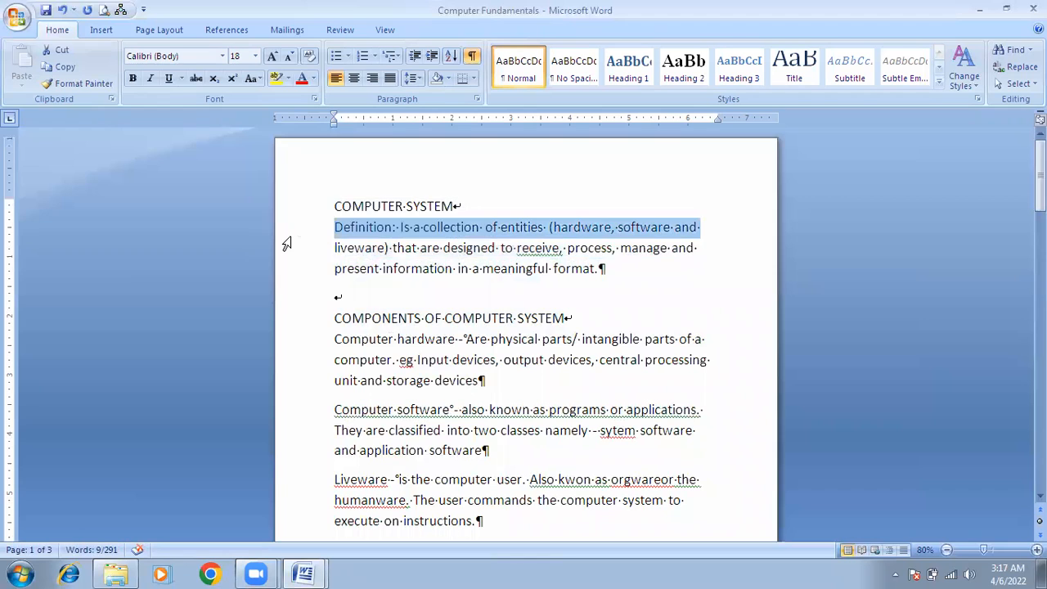
Select the first paragraph and then the entire document, clear the selection, and hide the formatting marks.
double_click(286, 243)
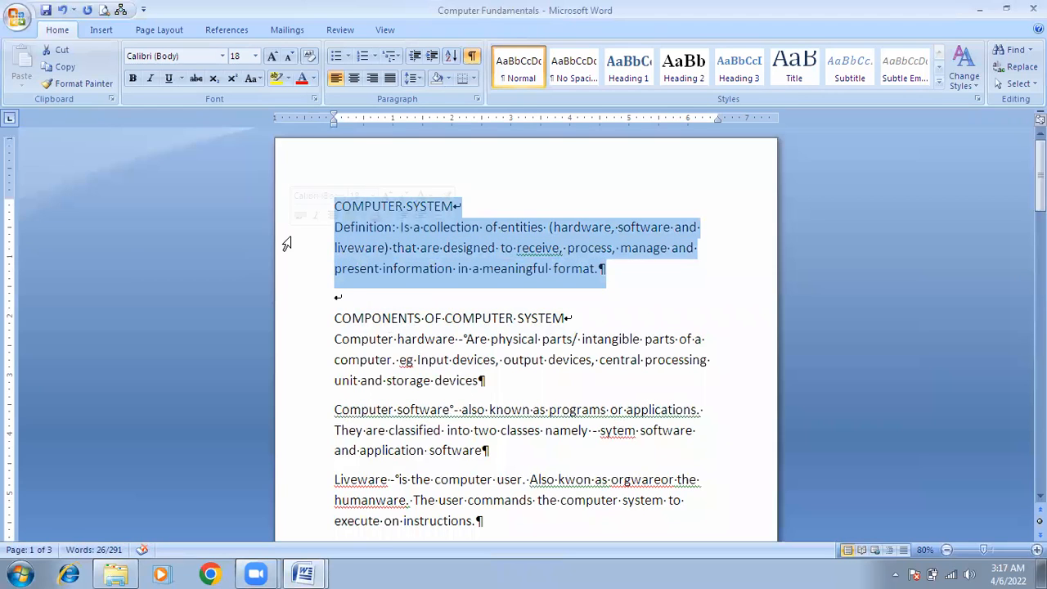
triple_click(286, 243)
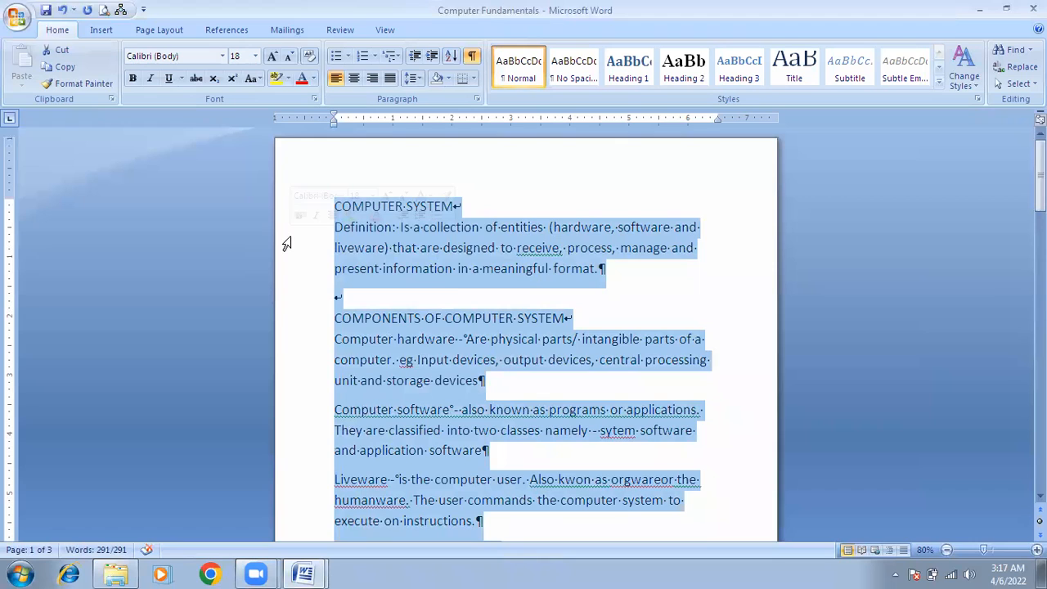
left_click(455, 272)
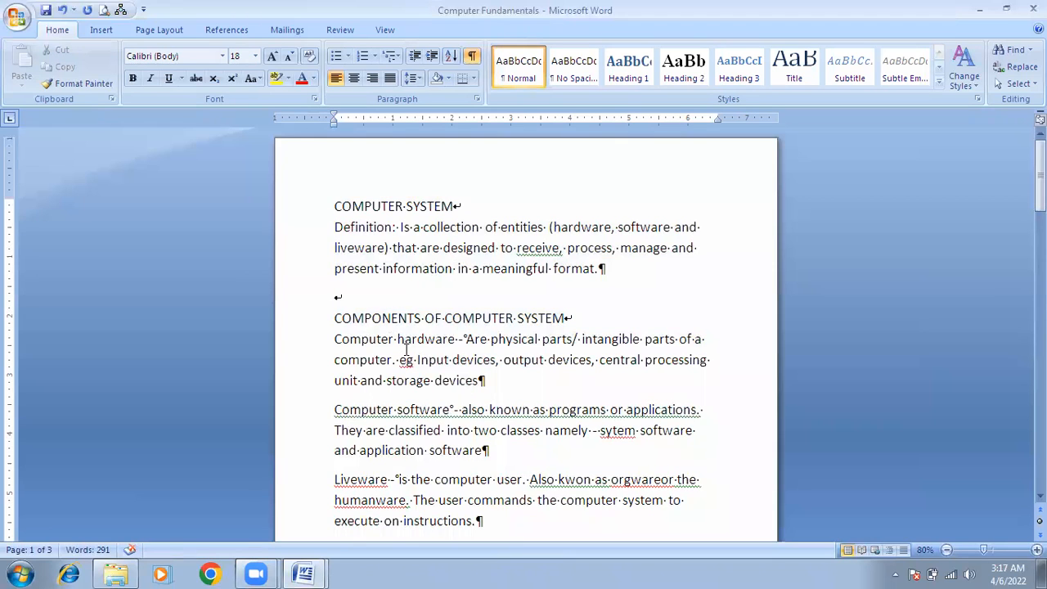
left_click(471, 56)
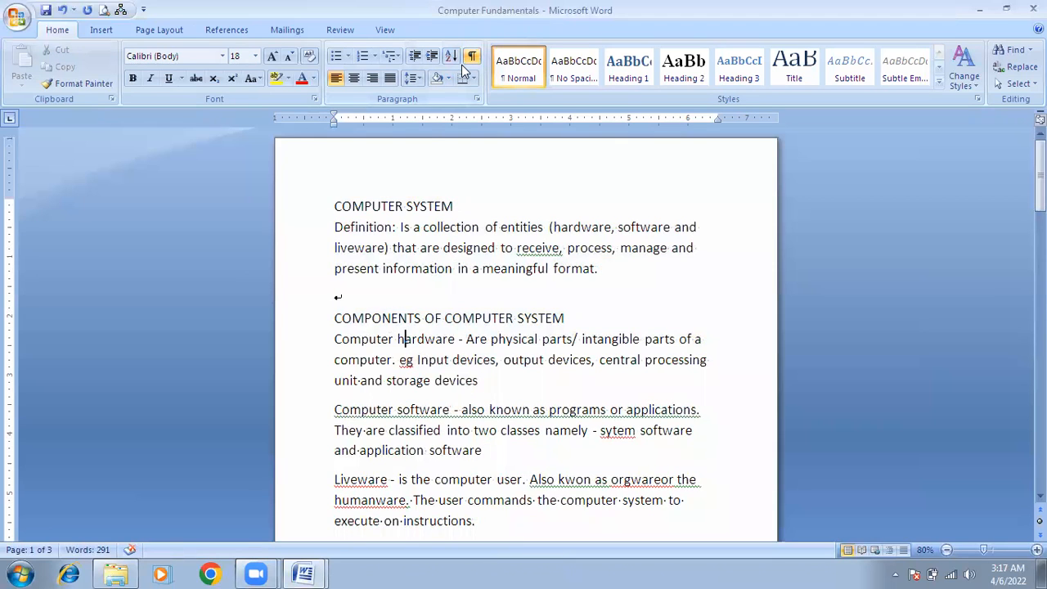
Select the word "COMPUTER" in the first heading character by character, starting from its first letter.
left_click(337, 206)
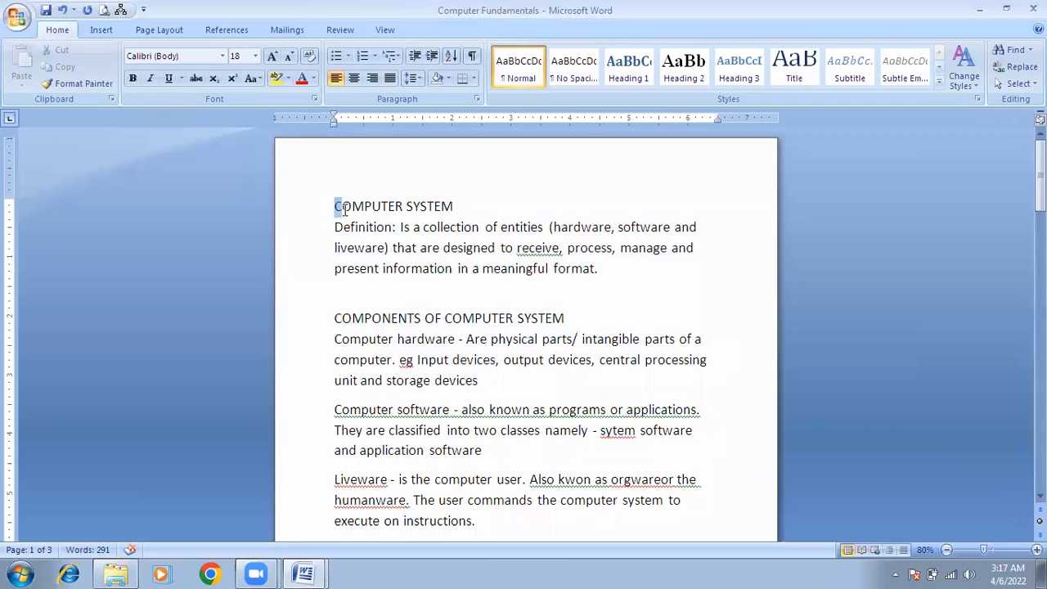
left_click_drag(336, 207, 342, 213)
left_click(336, 208)
key("shift+Right")
key("shift+Right")
key("shift+Right")
key("shift+Right")
key("shift+Right")
key("shift+Right")
key("shift+Right")
key("shift+Right")
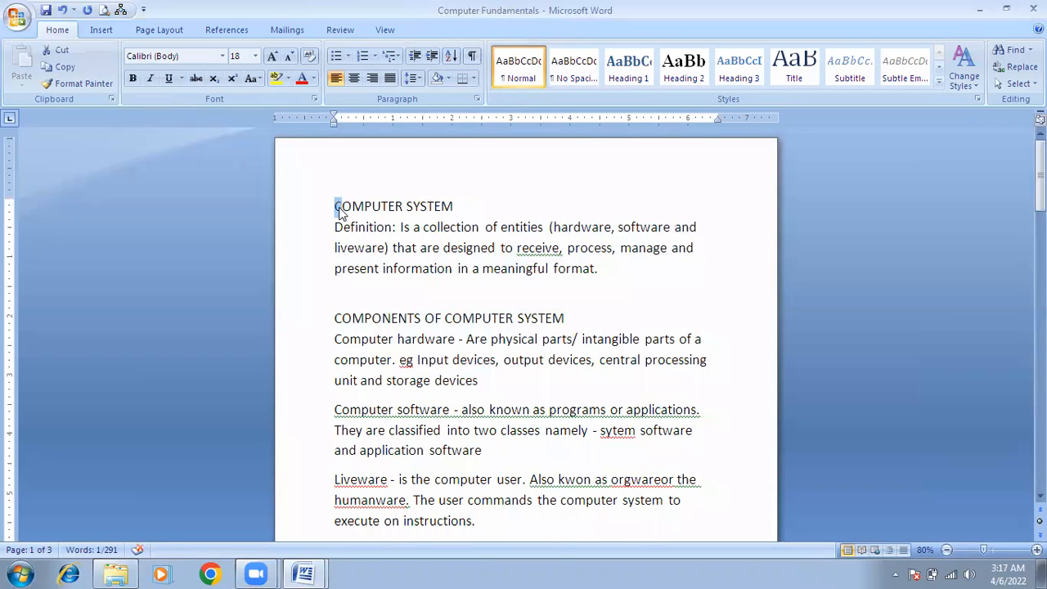
Extend and shrink the selection line by line between the "COMPUTER SYSTEM" heading and the computer hardware paragraph, ending at the "Computer hardware" line.
key("shift+Down")
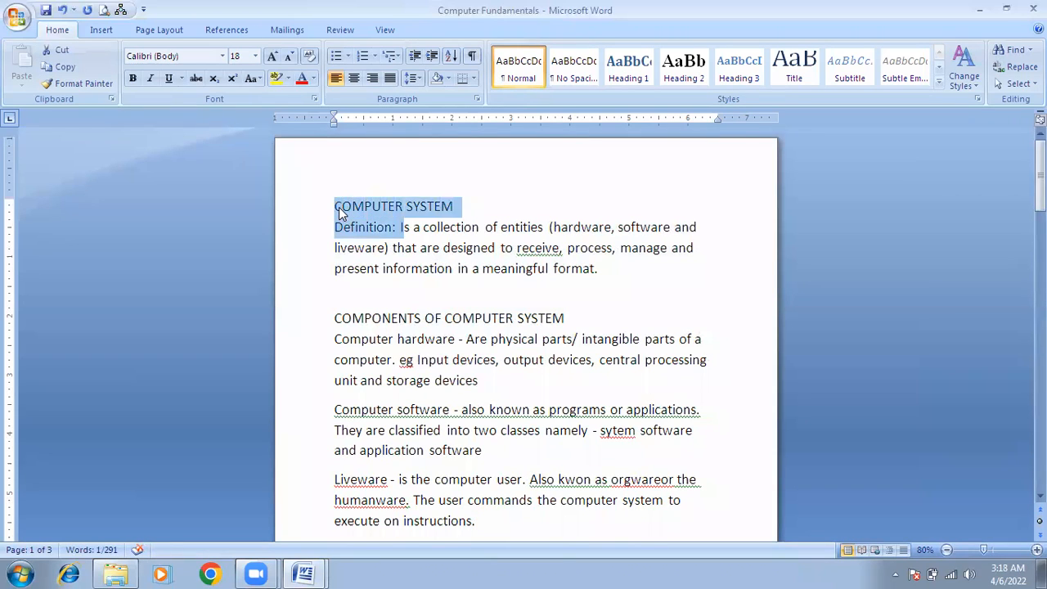
key("shift+Down")
key("shift+Down")
key("shift+Down")
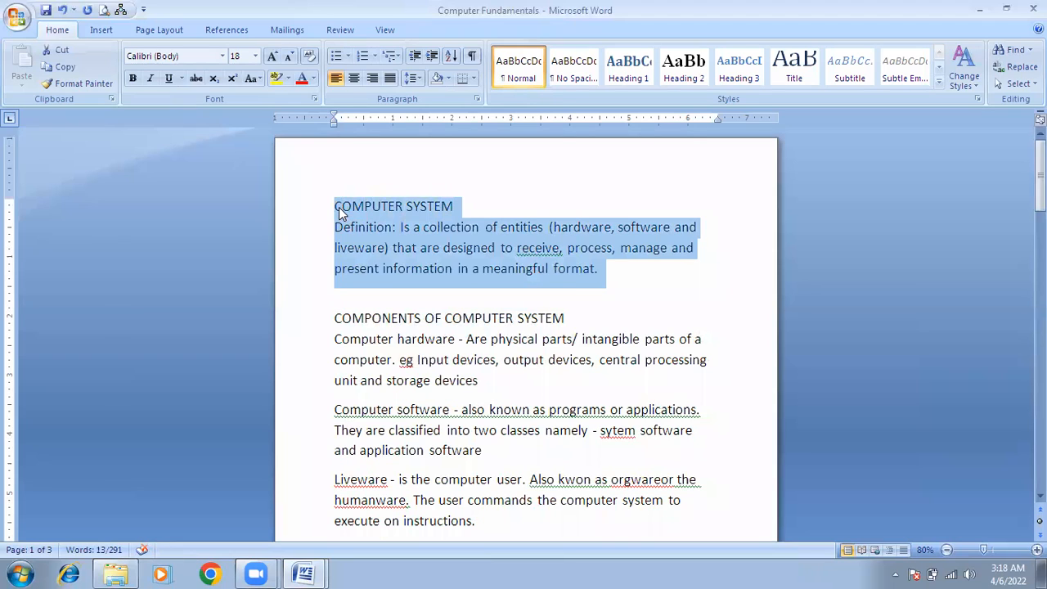
key("shift+Up")
key("shift+Up")
key("shift+Right")
key("shift+Down")
key("shift+Down")
key("shift+Down")
key("shift+Down")
key("shift+Down")
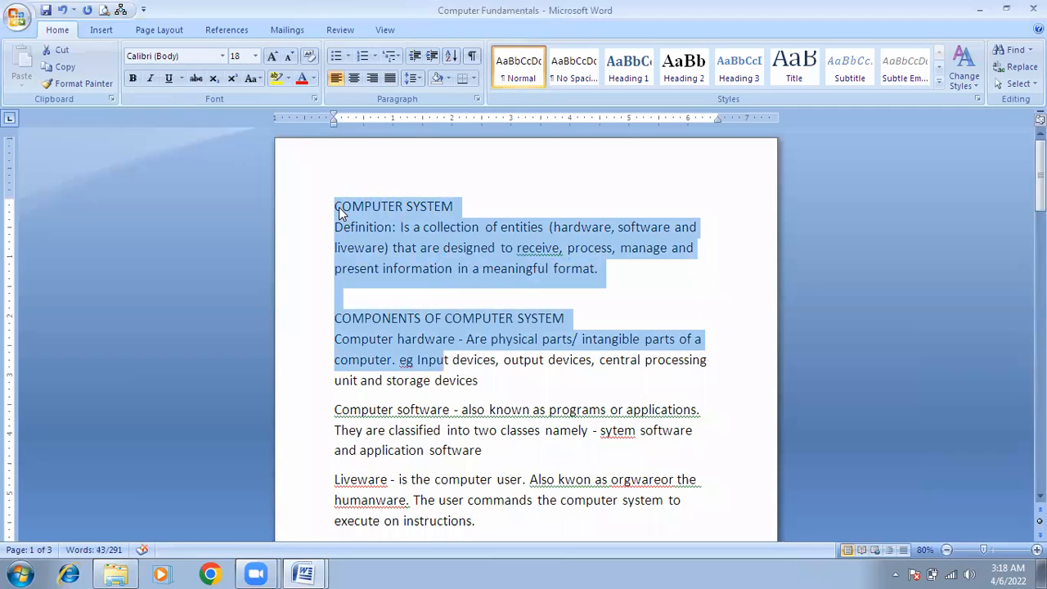
key("shift+Up")
key("shift+Up")
key("shift+Up")
key("shift+Up")
key("shift+Up")
key("shift+Up")
key("shift+Up")
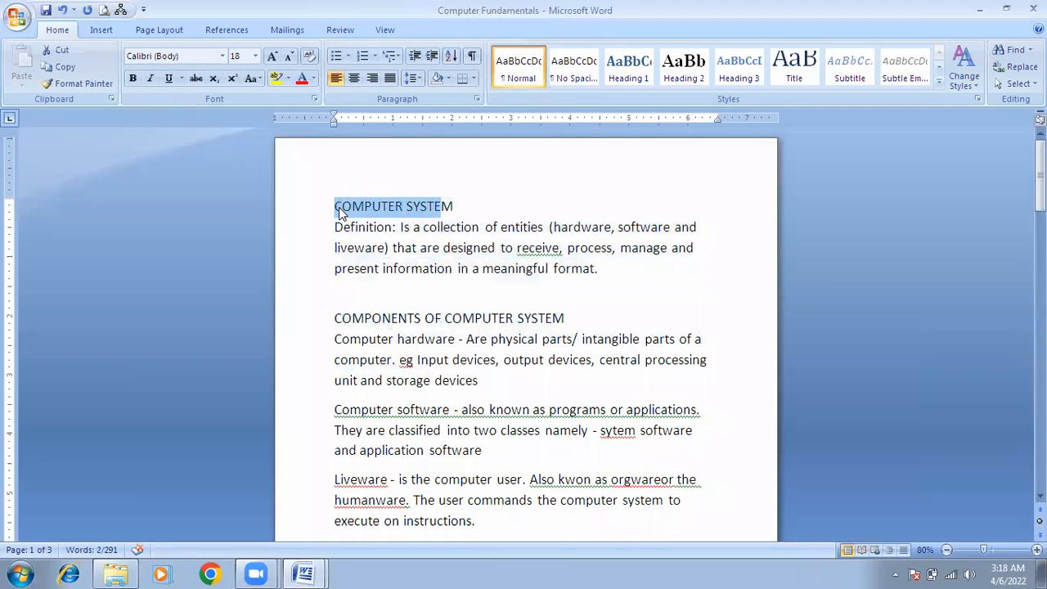
key("shift+Down")
key("shift+Down")
key("shift+Down")
key("shift+Down")
key("shift+Down")
key("shift+Down")
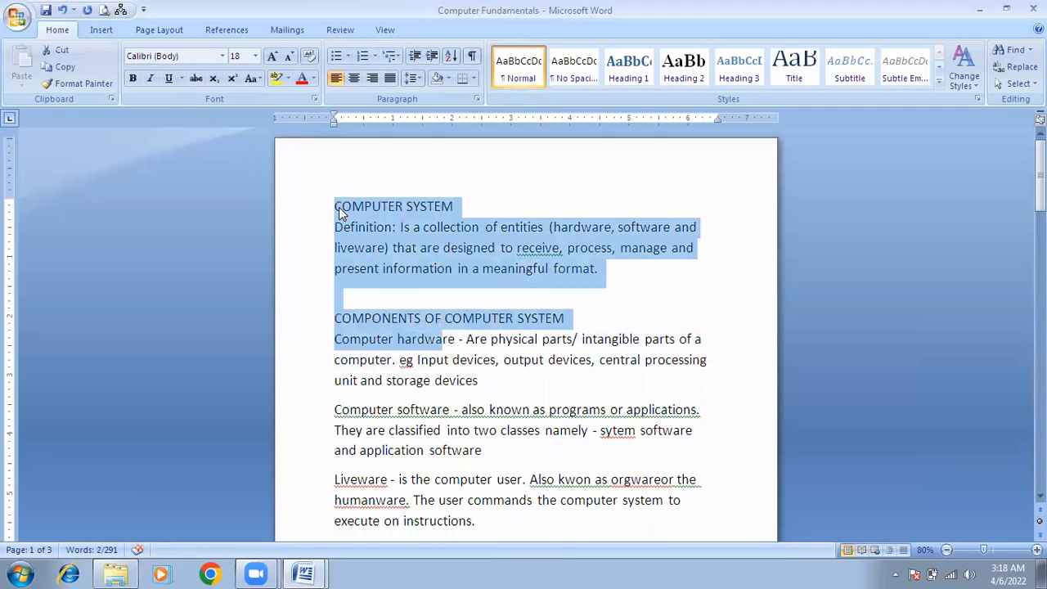
Select the first heading with its definition paragraph, plus separate passages in the hardware, software, Liveware and "a) COMPUTER HARDWARE" text.
left_click(406, 234)
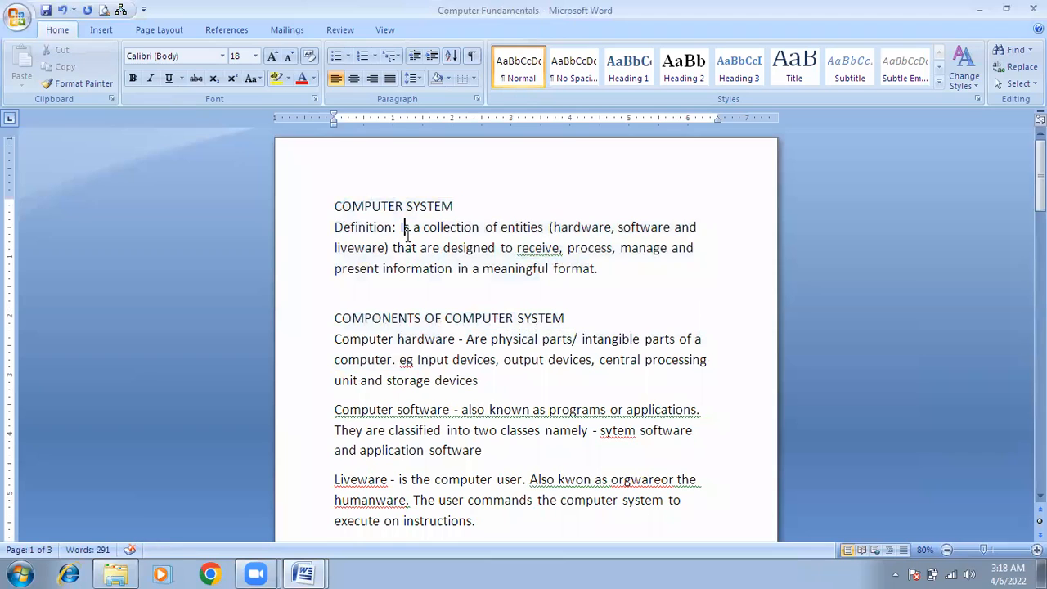
key("ctrl+Home")
key("shift+Down")
key("shift+Down")
key("shift+Down")
key("shift+Down")
left_click_drag(350, 360, 417, 389)
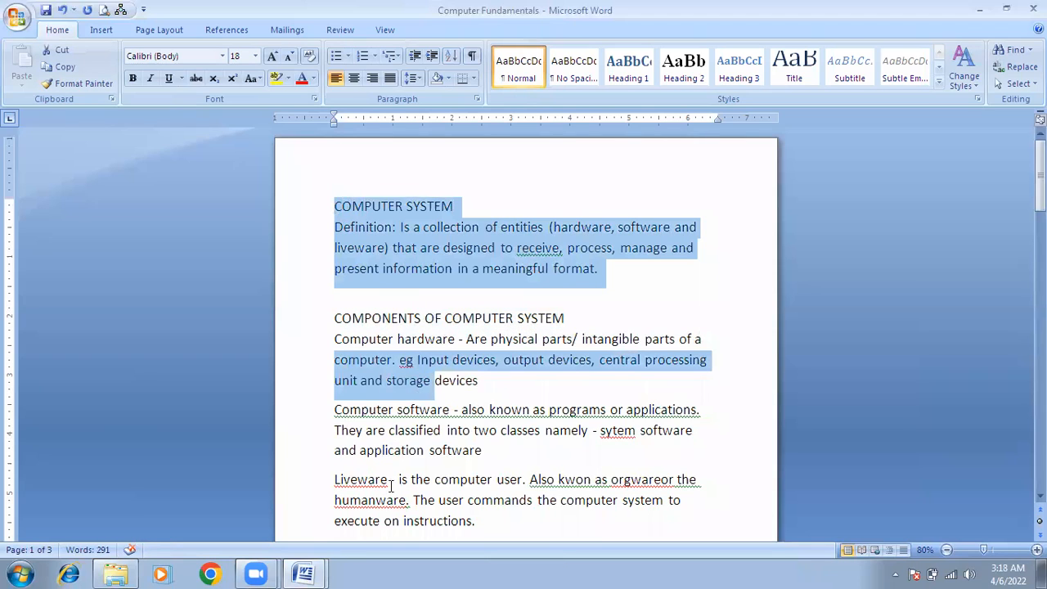
left_click_drag(385, 484, 434, 524)
left_click_drag(505, 441, 487, 452)
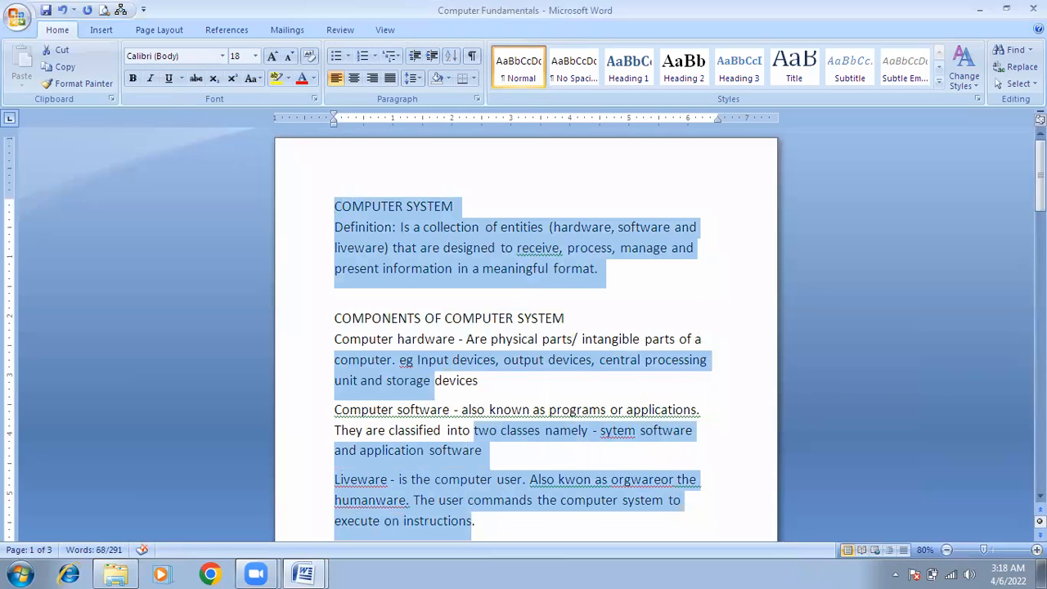
scroll(526, 327, "down", 1)
scroll(650, 411, "down", 2)
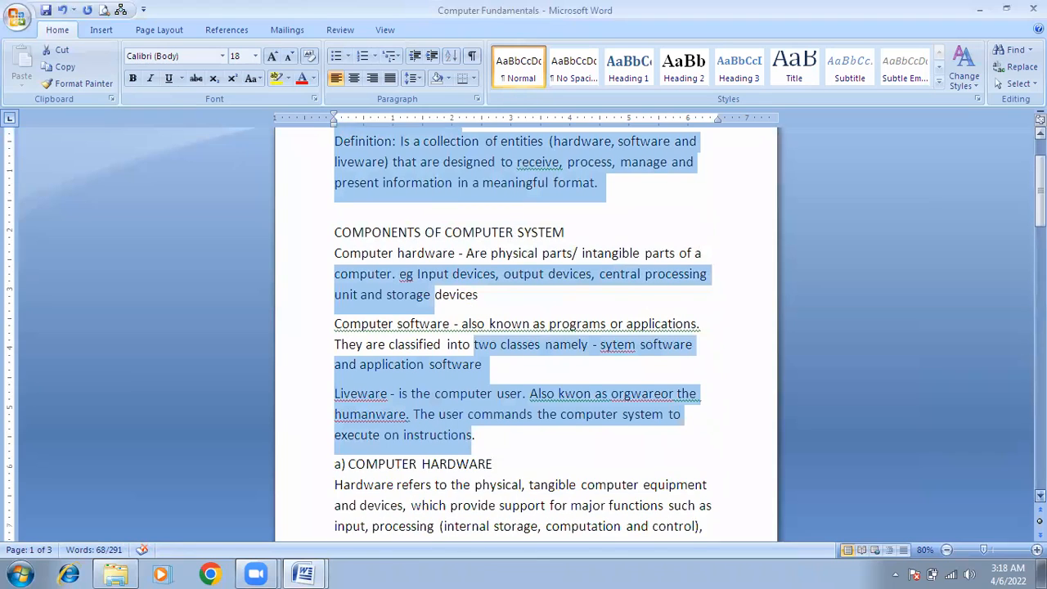
left_click_drag(331, 457, 372, 479)
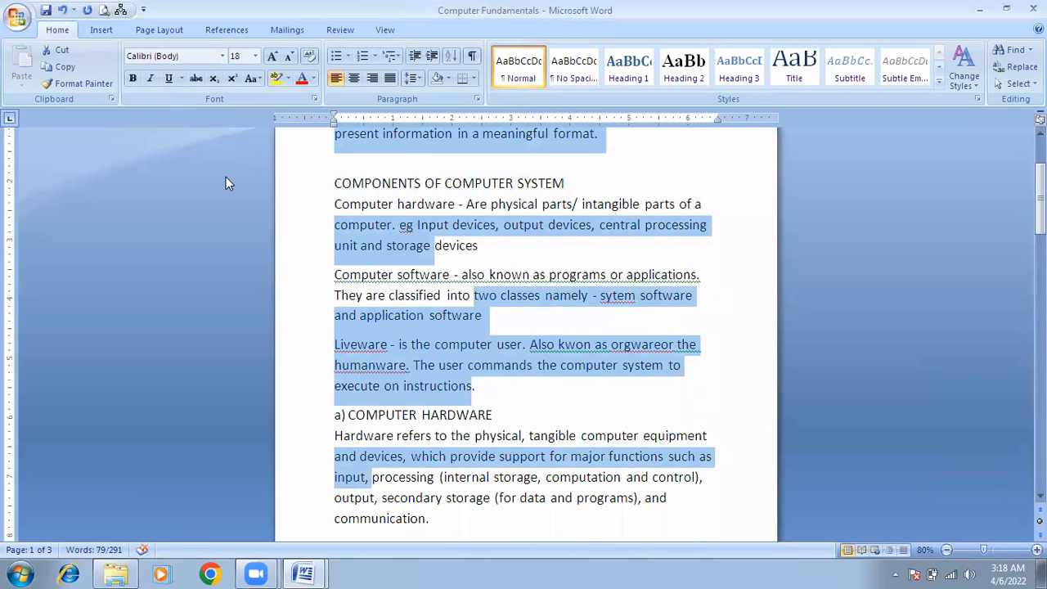
Bold all the selected passages at once, remove the bold again, and clear the selection.
left_click(133, 79)
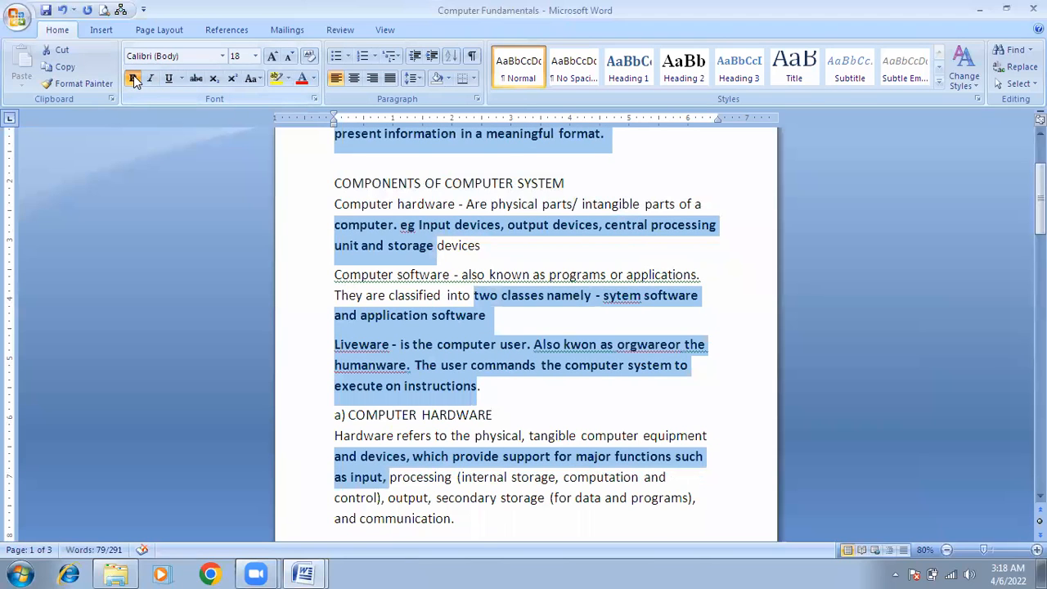
left_click(133, 78)
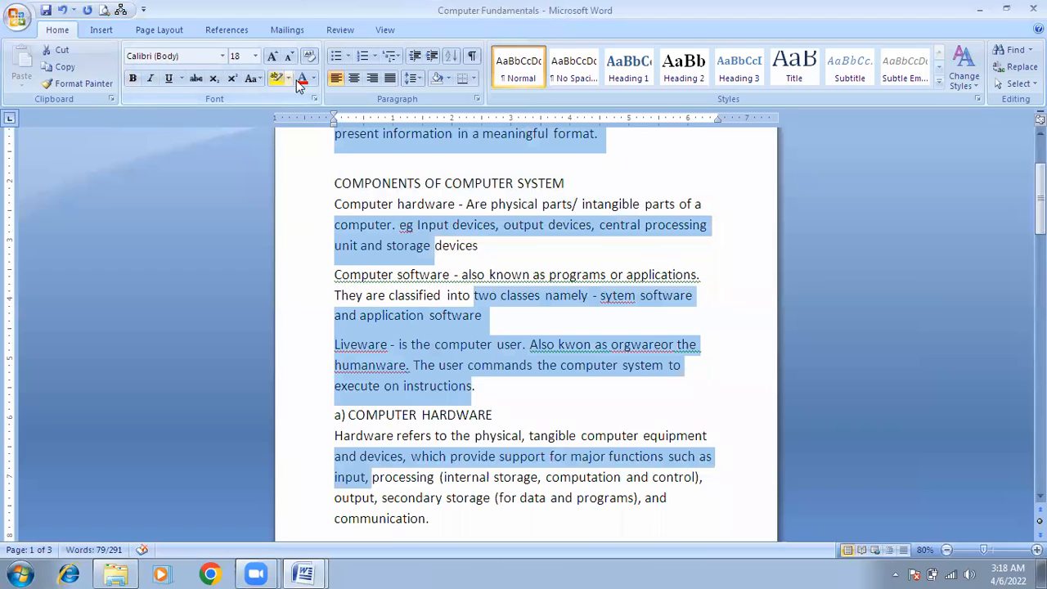
left_click(413, 209)
left_click_drag(1039, 200, 1039, 176)
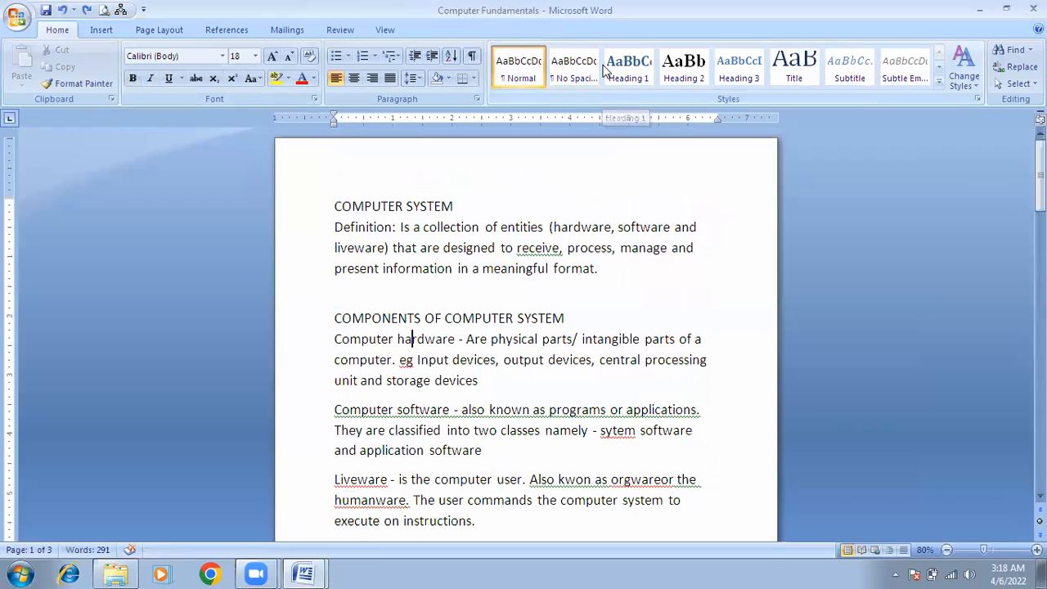
Select a vertical block of text across the definition lines and another across the computer hardware lines, then clear the selection.
left_click_drag(418, 225, 491, 270)
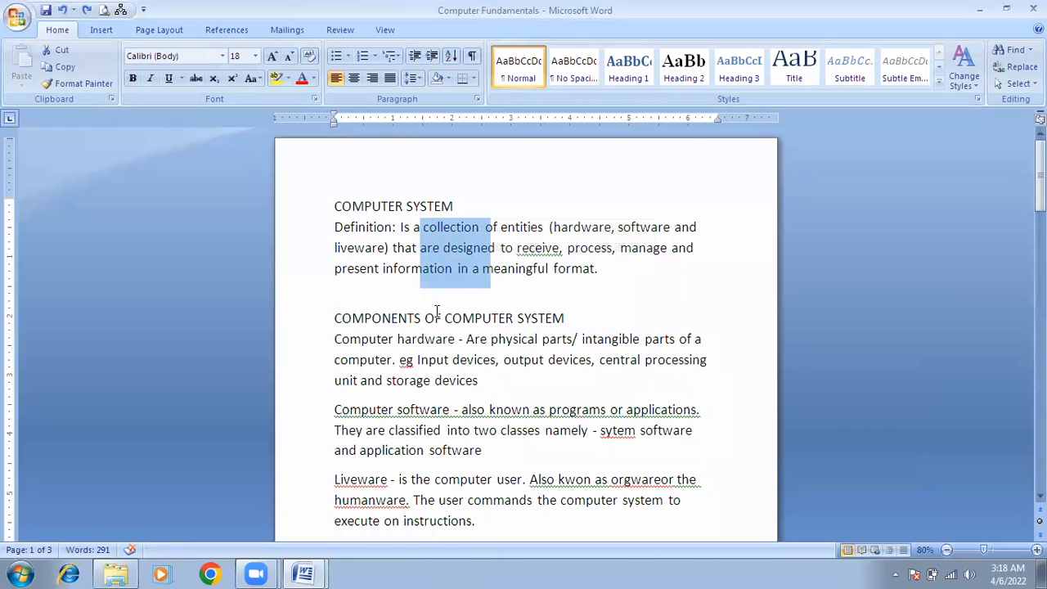
left_click(398, 338)
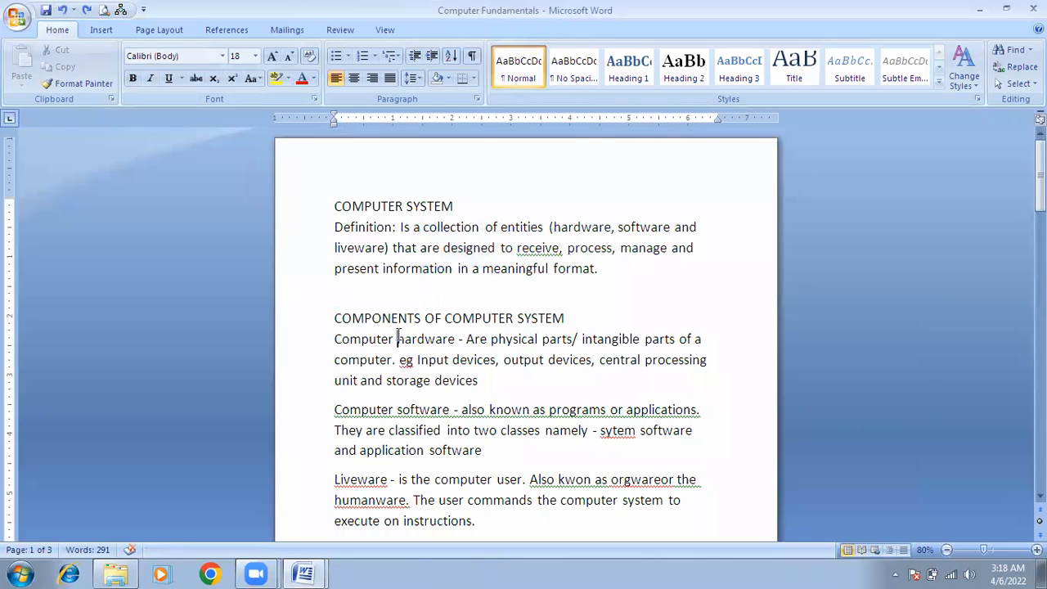
left_click_drag(397, 338, 488, 384)
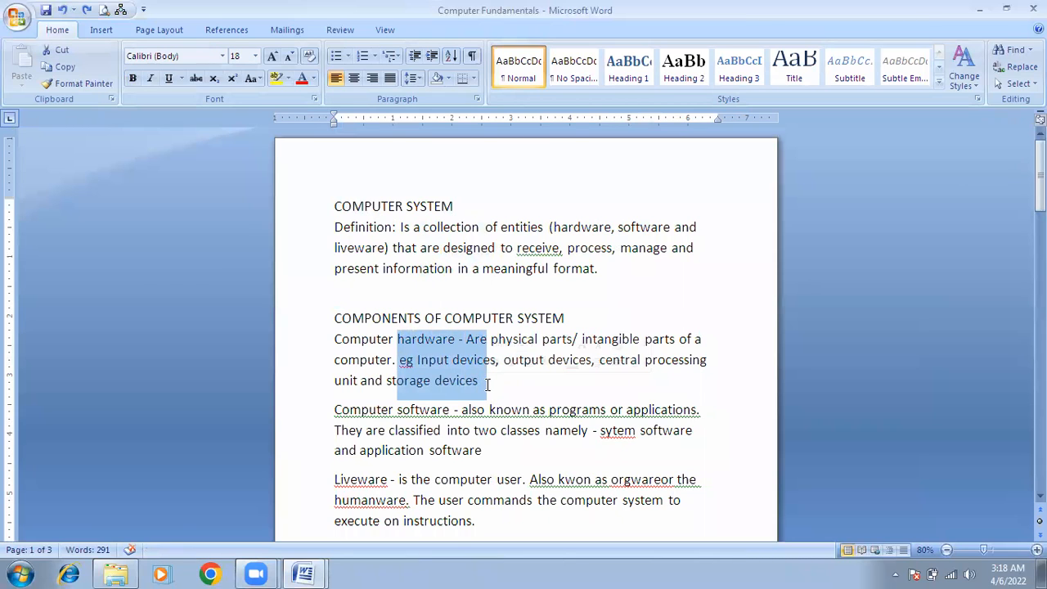
left_click(427, 204)
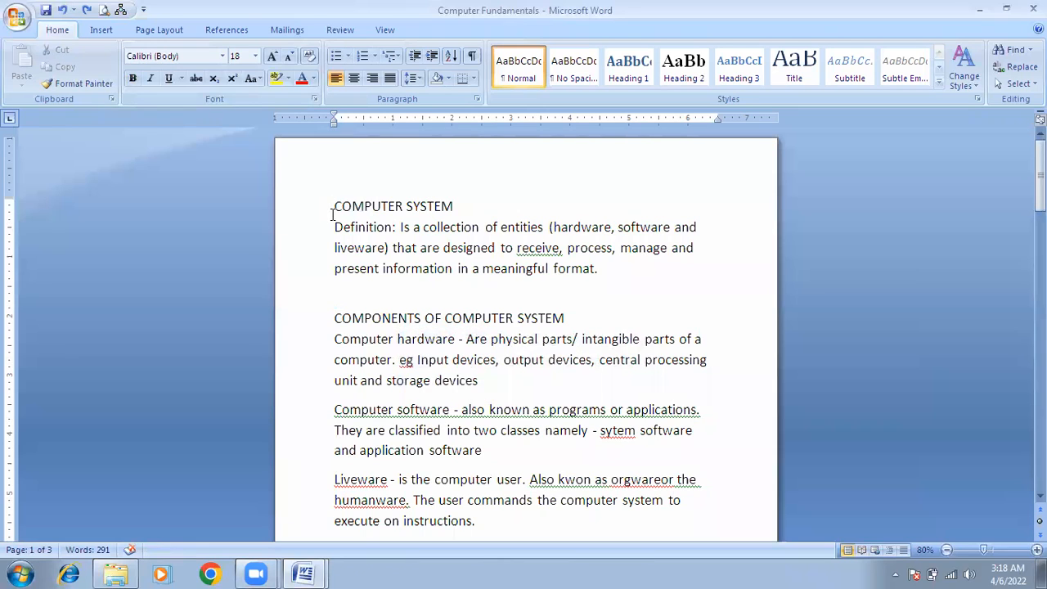
Bold the first characters of the top four lines as a vertical block, then undo and redo the formatting.
left_click(330, 206)
left_click(337, 270, "alt+shift")
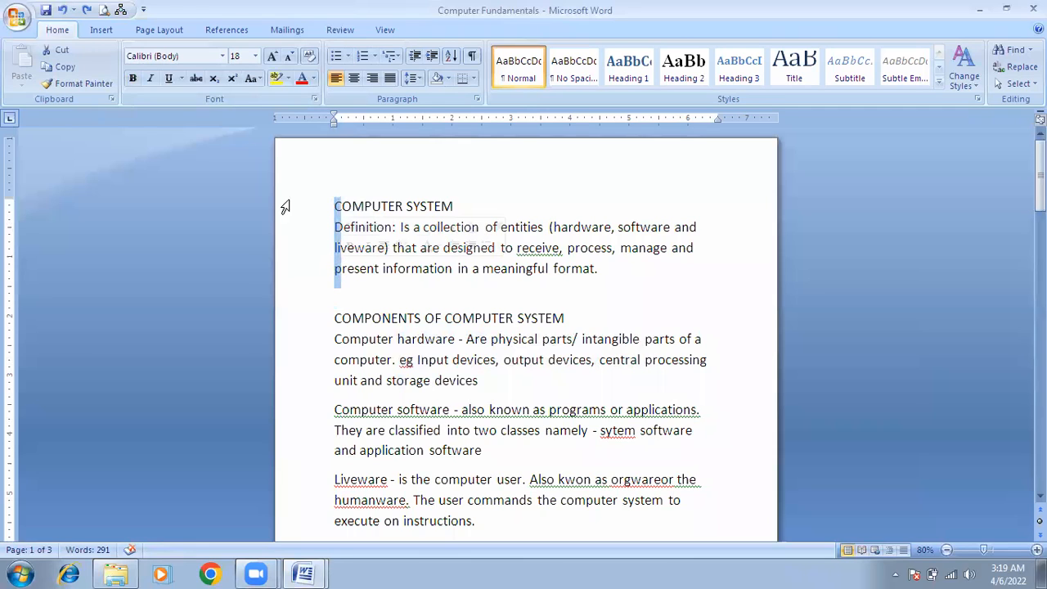
left_click(133, 79)
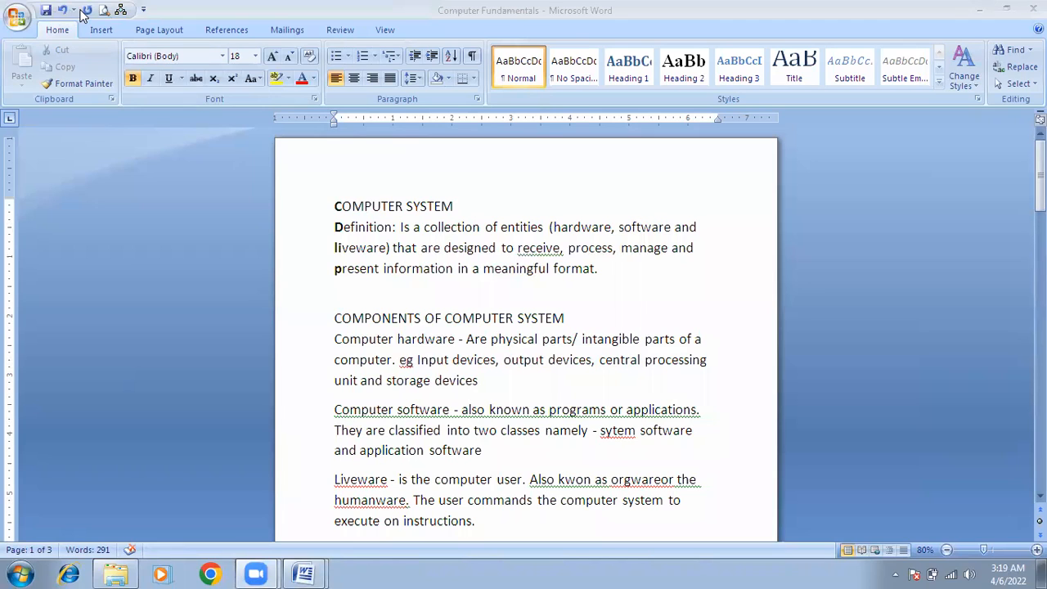
left_click(62, 10)
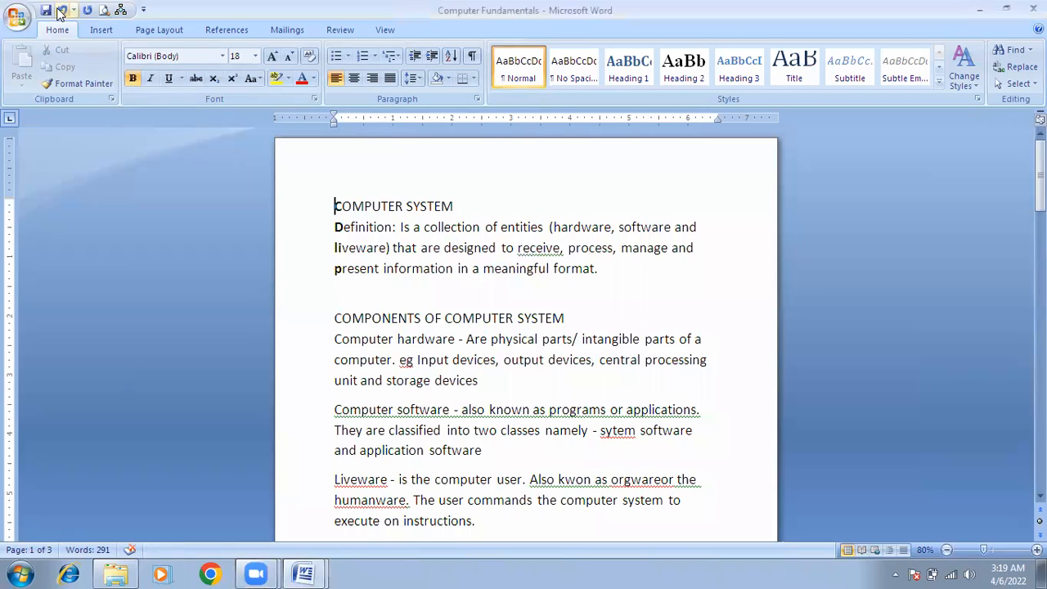
left_click(62, 11)
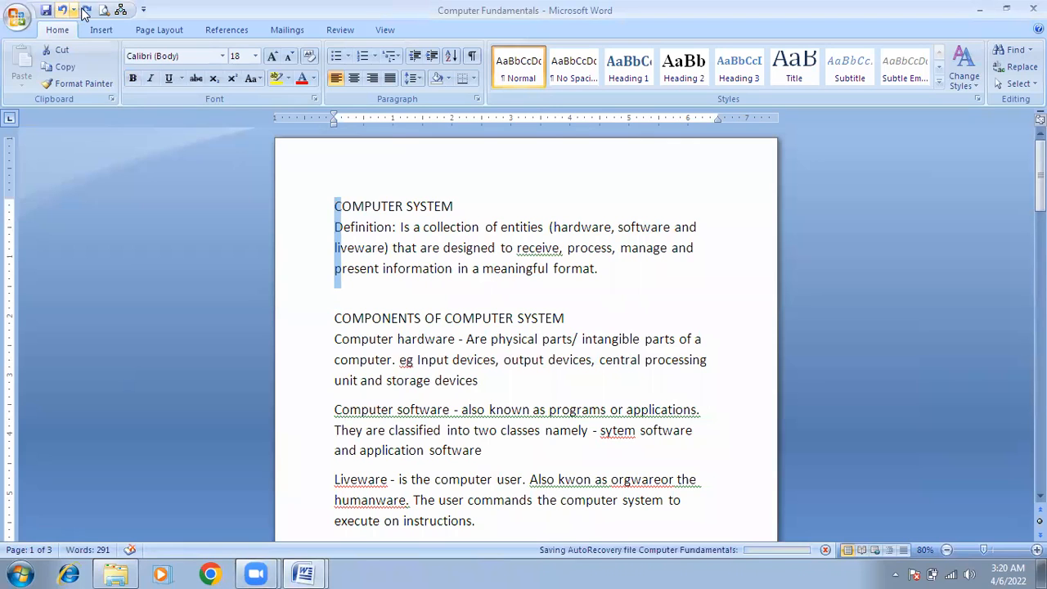
left_click(82, 10)
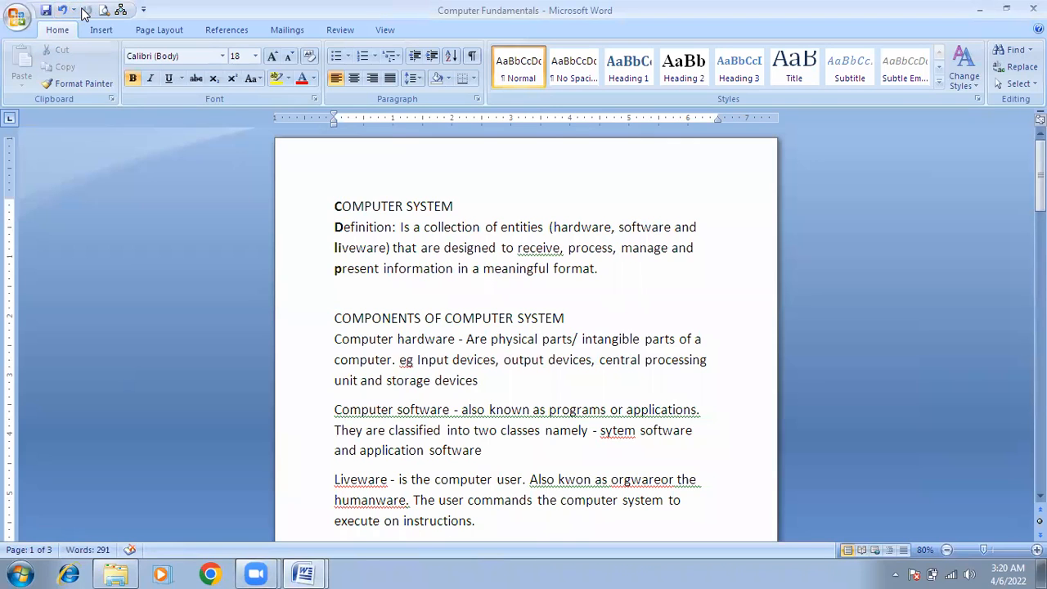
Delete the line beginning "liveware) that are designed" and undo the deletion.
left_click(311, 247)
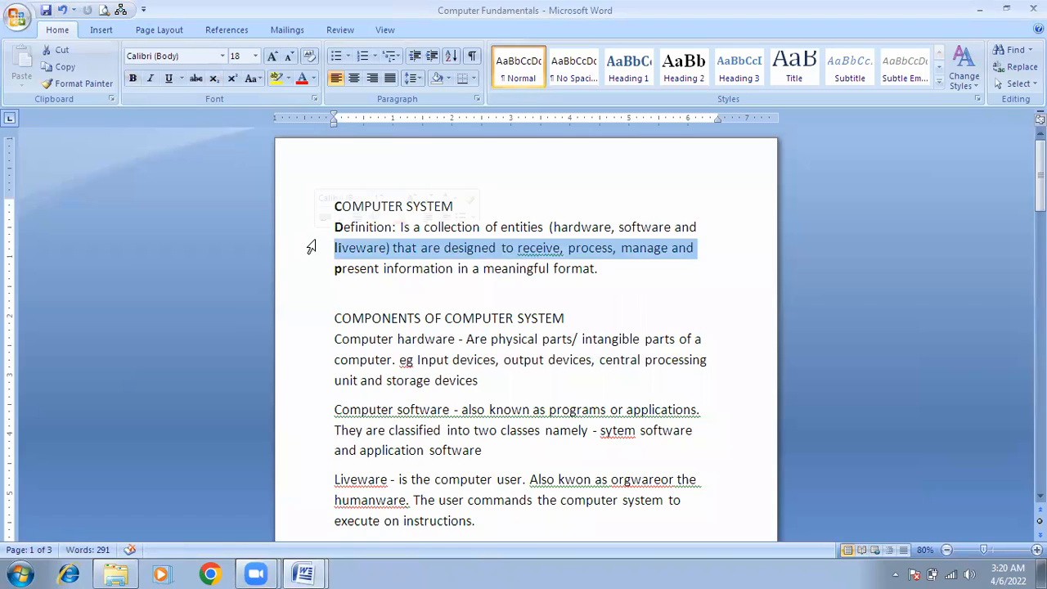
key("Delete")
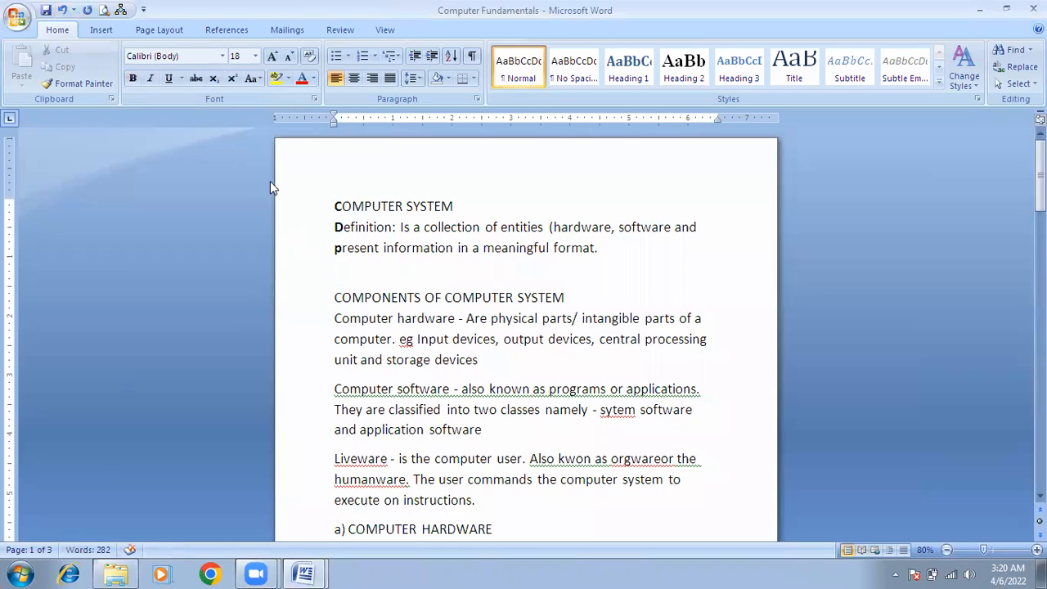
left_click(63, 10)
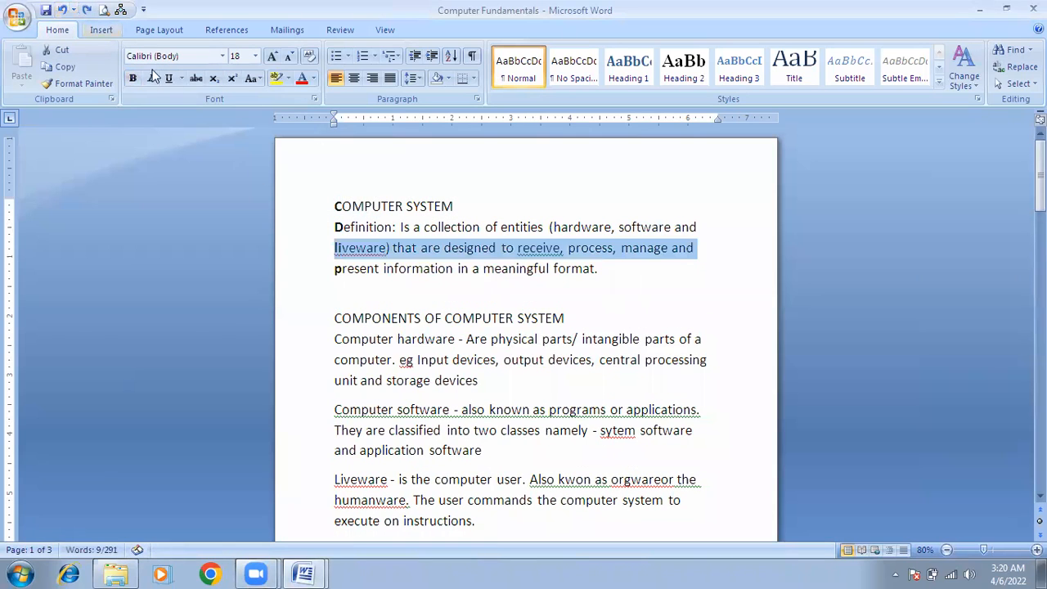
Undo, redo and again undo the bold on the first characters of the top four lines, then clear the selection.
left_click(453, 227)
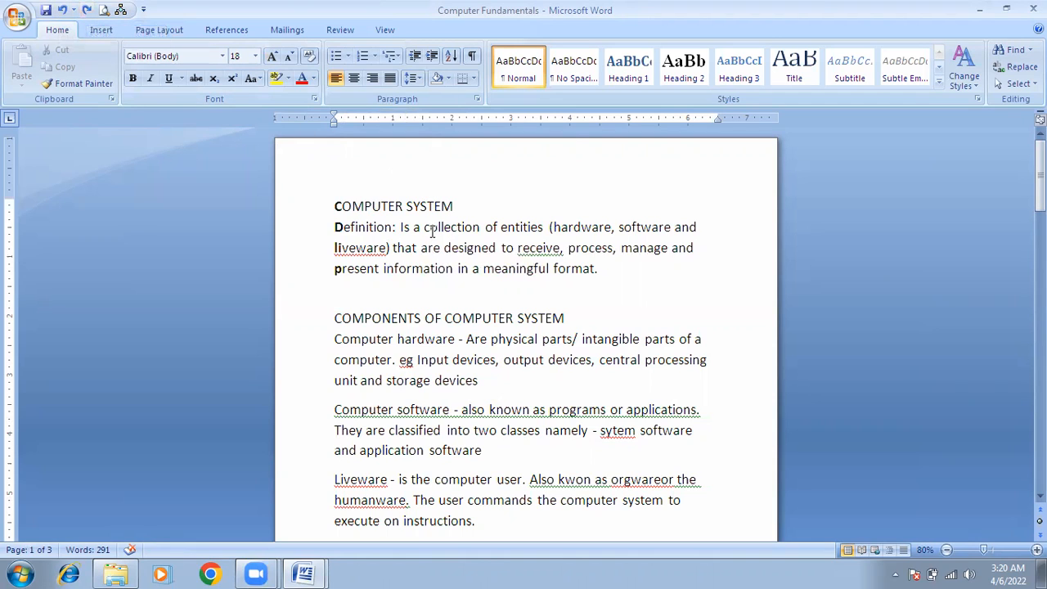
key("ctrl+z")
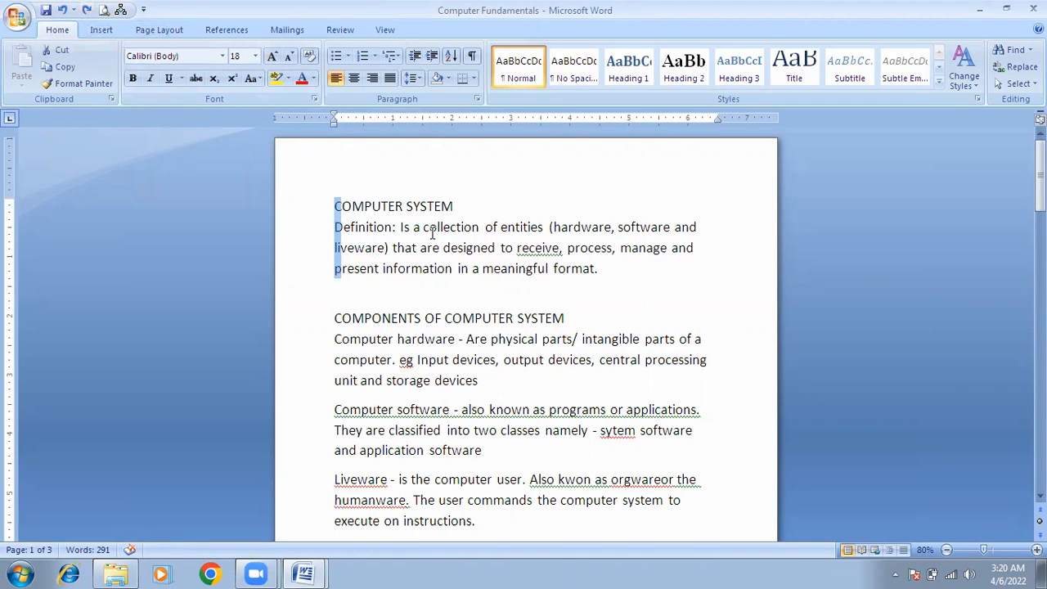
key("ctrl+y")
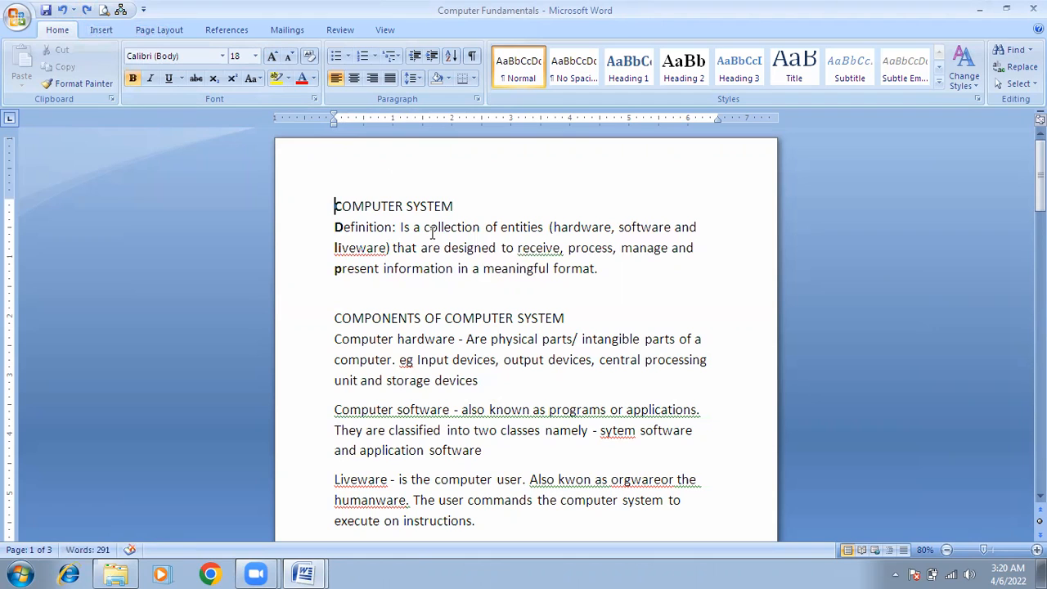
key("ctrl+z")
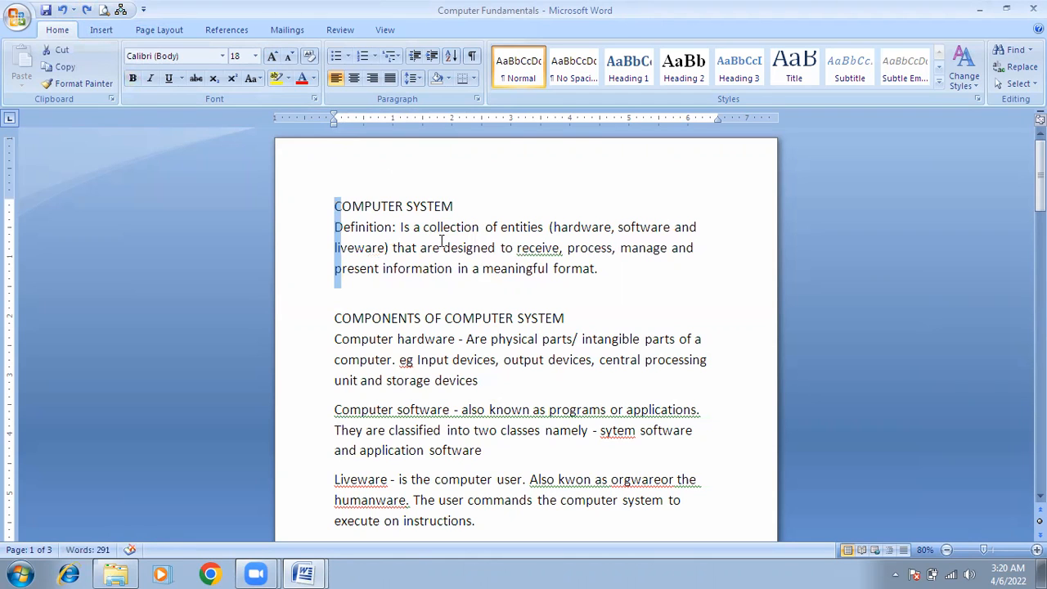
left_click(440, 243)
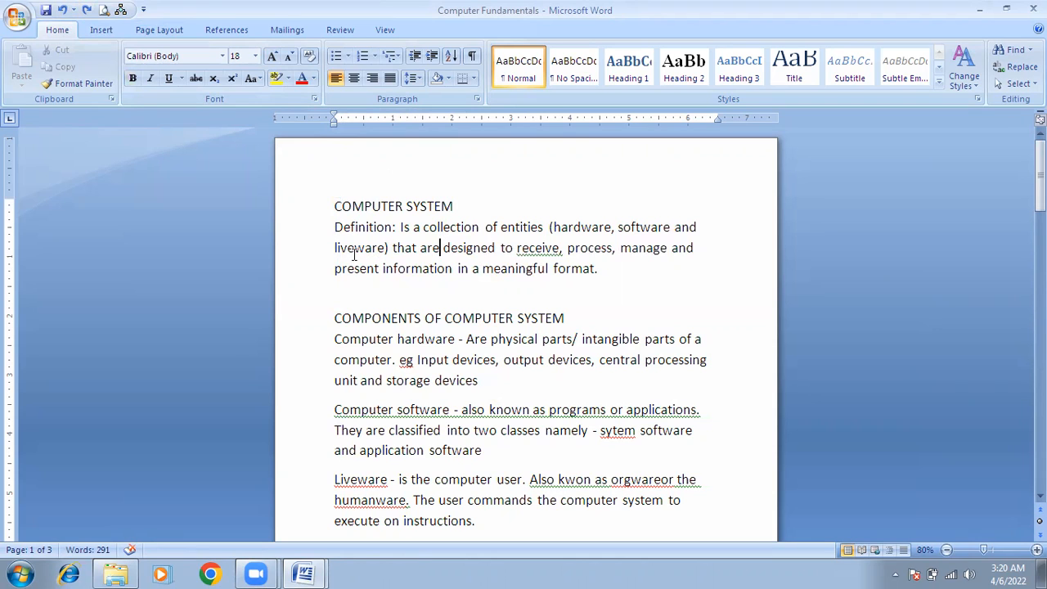
Erase the "h" of "hardware" after "Computer" and retype it, then undo and redo the retyping.
left_click(508, 260)
left_click(406, 337)
key("Right")
key("Right")
key("Right")
key("Right")
key("Right")
key("BackSpace")
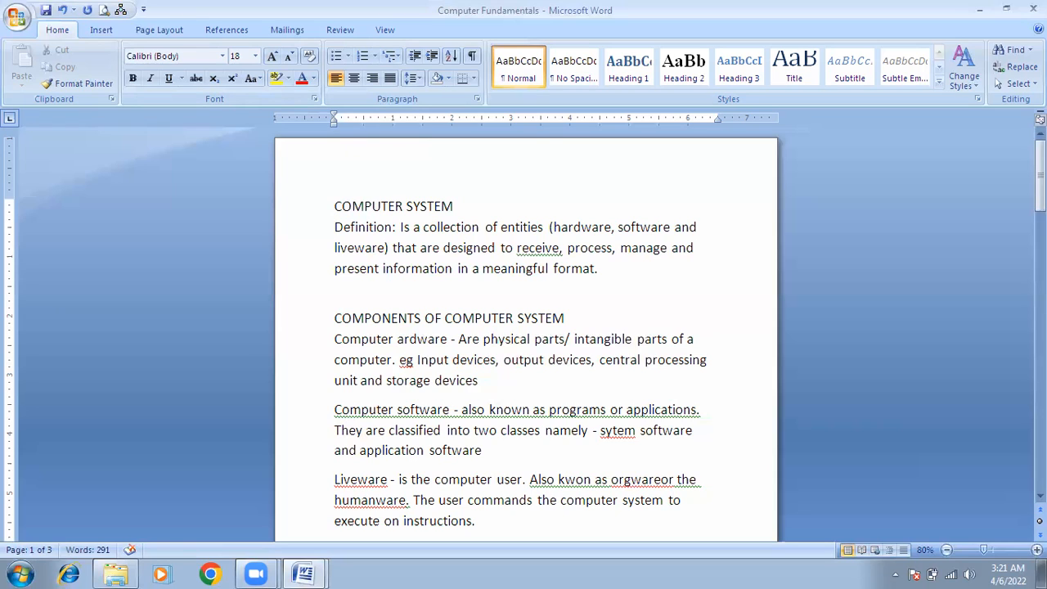
type("h")
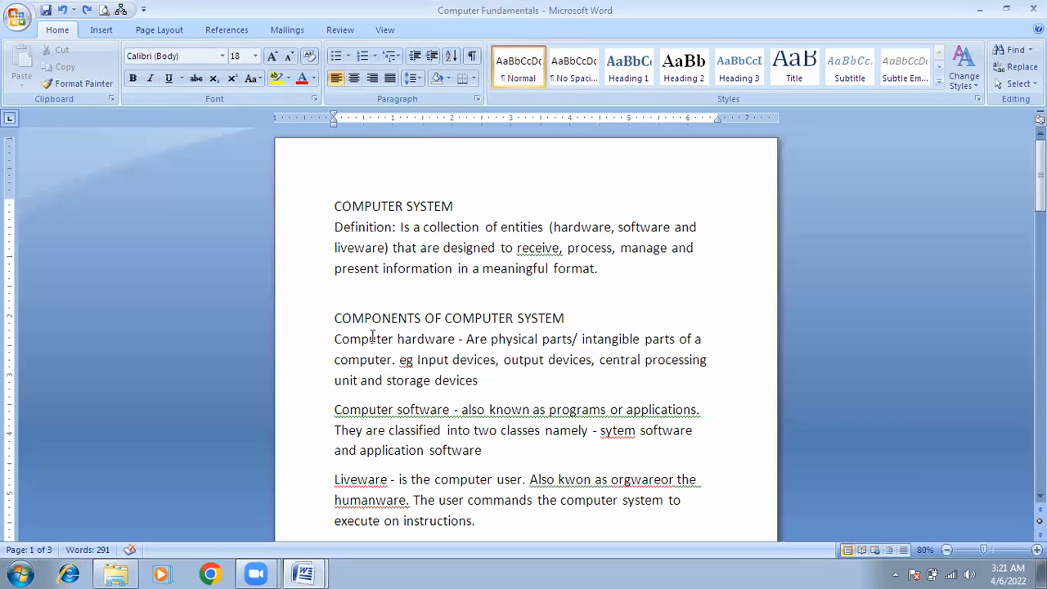
key("ctrl+z")
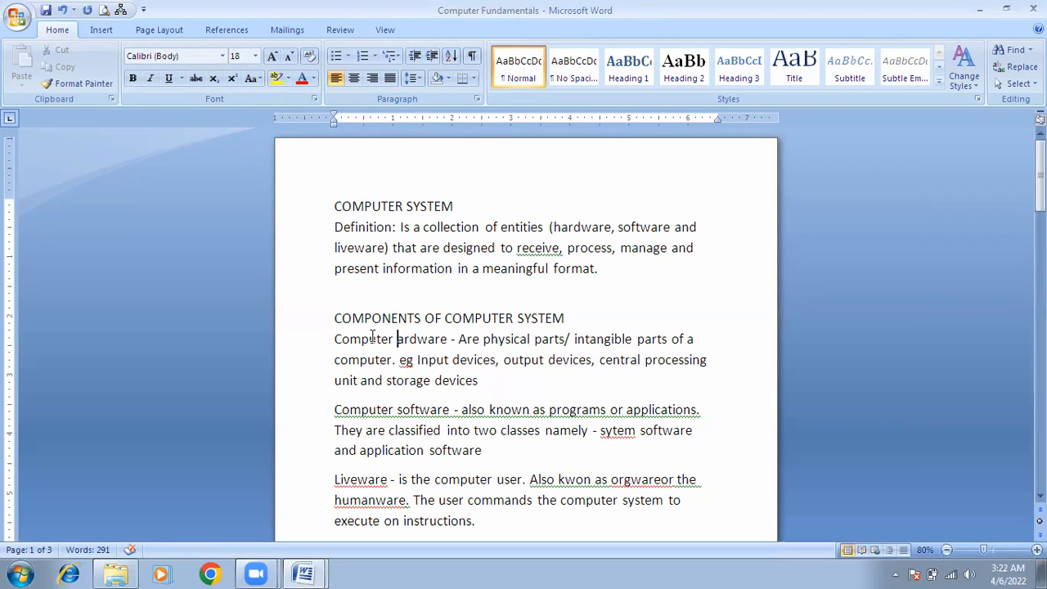
key("ctrl+y")
Delete the first six letters of the "COMPONENTS OF COMPUTER SYSTEM" heading forward from its start, then undo the deletions.
left_click(335, 318)
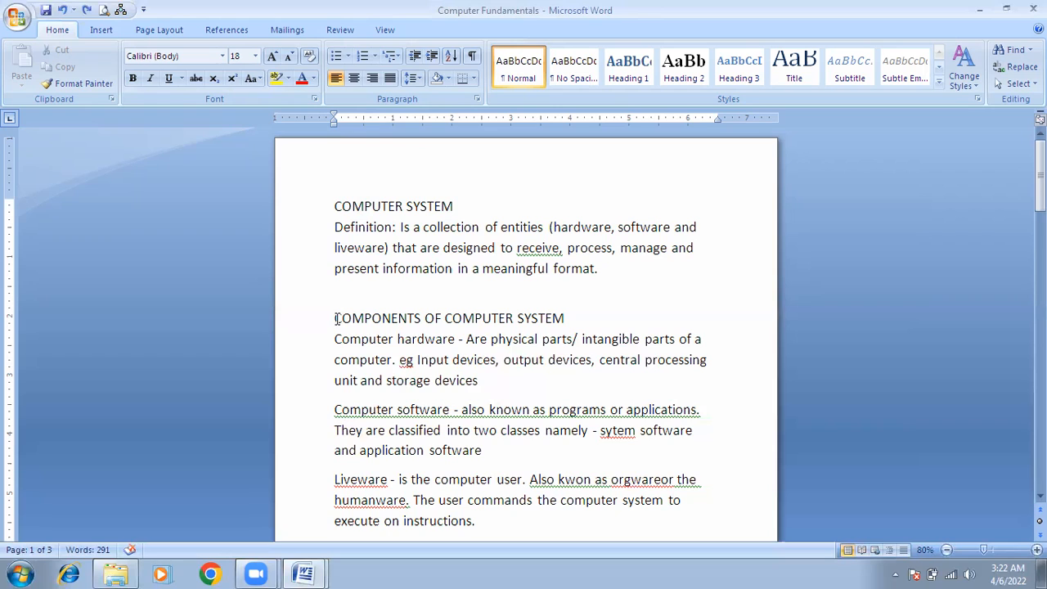
key("Delete")
key("Delete")
key("Delete")
key("Delete")
key("Delete")
key("Delete")
key("ctrl+z")
key("ctrl+z")
key("ctrl+z")
key("ctrl+z")
key("ctrl+z")
key("ctrl+z")
Erase the last three letters of the "COMPONENTS OF COMPUTER SYSTEM" heading and retype "TEM".
left_click(575, 317)
key("BackSpace")
key("BackSpace")
key("BackSpace")
type("TEM")
Replace the lowercase "h" with a capital "H" so the term reads "Computer Hardware".
left_click(398, 340)
key("Delete")
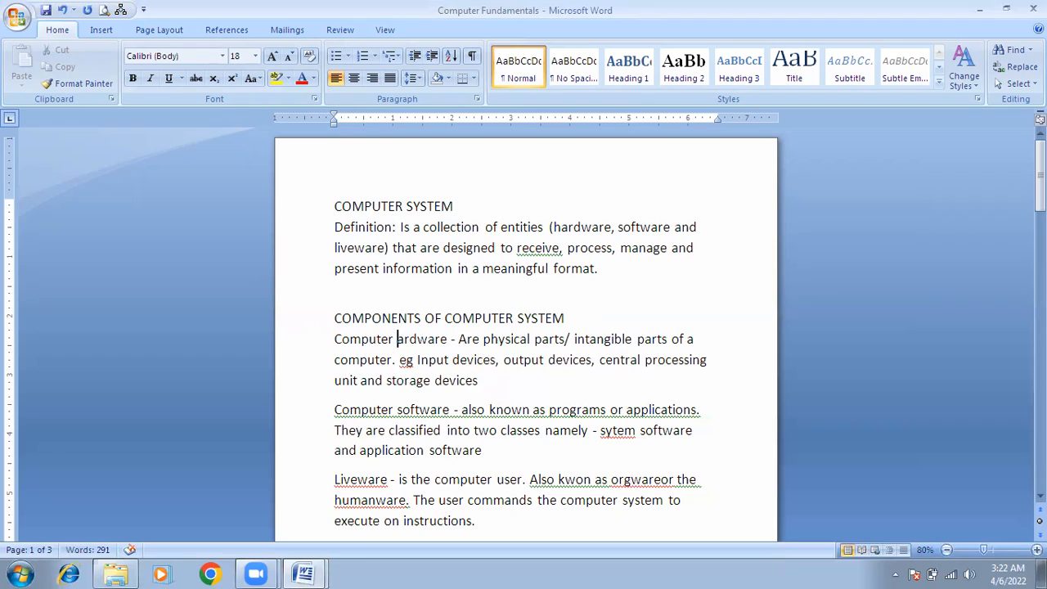
type("H")
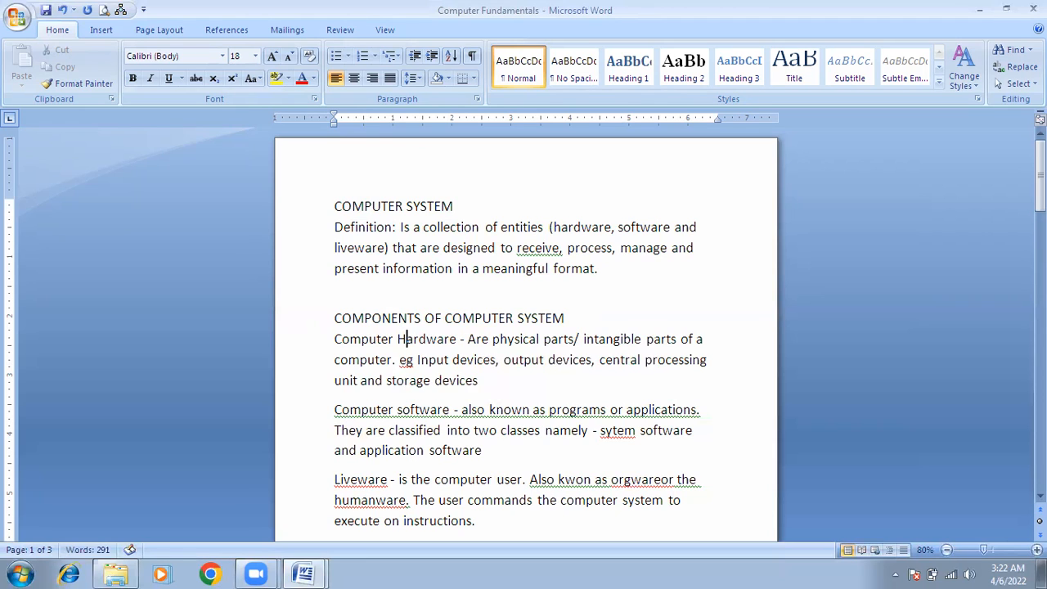
Move the cursor character by character to just after "computer." in the hardware paragraph and delete its full stop.
key("Right")
key("Right")
key("Right")
key("Right")
key("Right")
key("Right")
key("Right")
key("Right")
key("Right")
key("Right")
key("Right")
key("Right")
key("Right")
key("Right")
key("Right")
key("Right")
key("Right")
key("Right")
key("Right")
key("Right")
key("Right")
key("Right")
key("Right")
key("Right")
key("Right")
key("Right")
key("Right")
key("Right")
key("Right")
key("Right")
key("Right")
key("Right")
key("Right")
key("Right")
key("Right")
key("Right")
key("Right")
key("Right")
key("Right")
key("Right")
key("Right")
key("Right")
key("Right")
key("Right")
key("Right")
key("Right")
key("Right")
key("Right")
key("Right")
key("Right")
key("Right")
key("Right")
key("Right")
key("Right")
key("Right")
key("Right")
key("Right")
key("Left")
key("Left")
key("Left")
key("BackSpace")
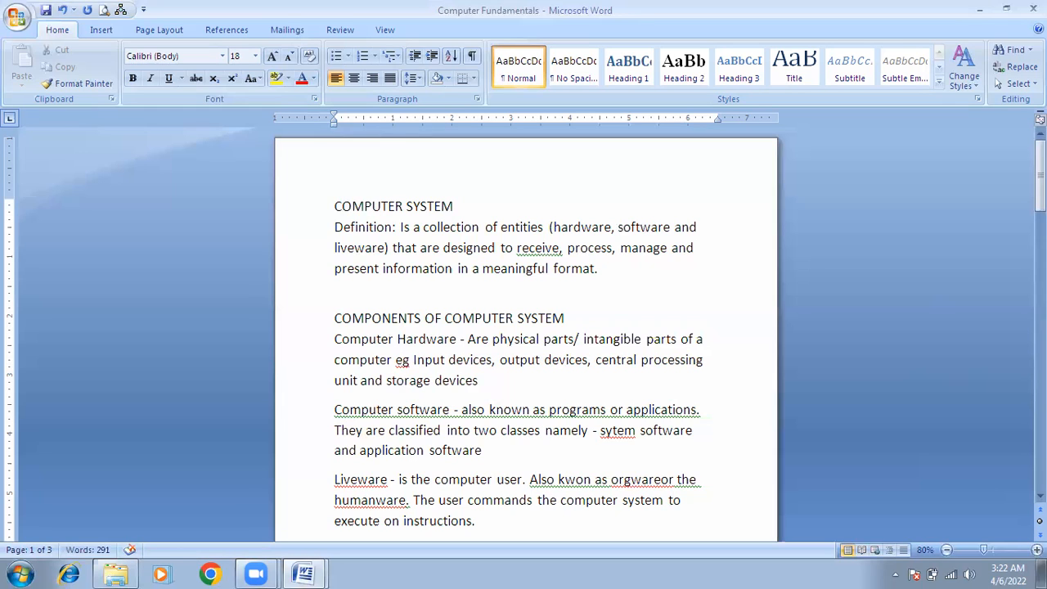
Correct "eg" to "e.g." in the computer hardware paragraph.
left_click(402, 359)
type(".")
key("Right")
type(".")
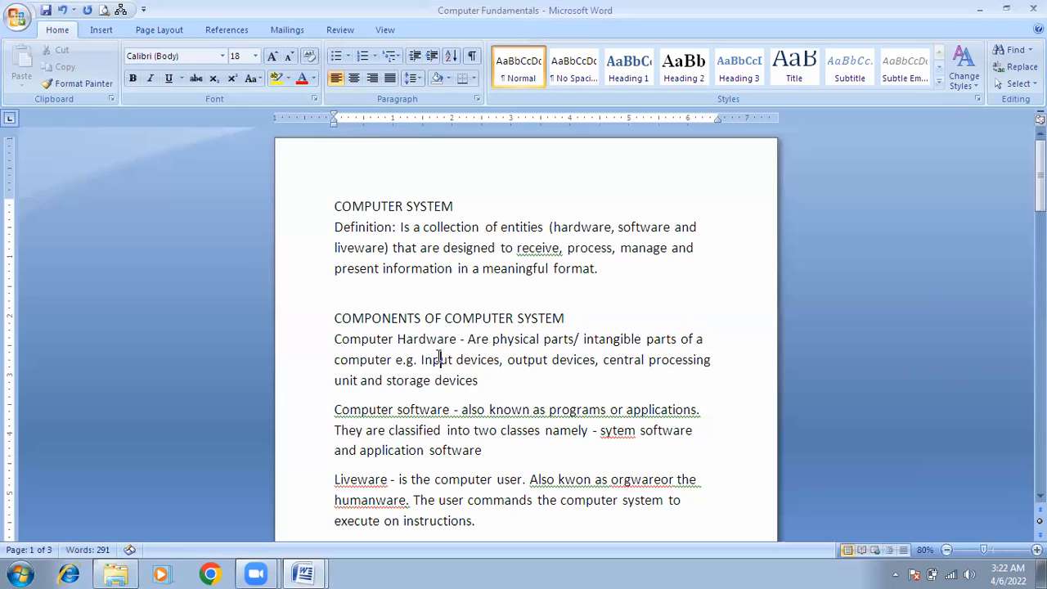
Capitalize the "o" of "output devices" in the computer hardware paragraph so it reads "Output devices".
key("Right")
key("Right")
key("Right")
key("Right")
key("Right")
key("Right")
key("Right")
key("Right")
key("Right")
key("Right")
key("Right")
key("Right")
key("Right")
key("BackSpace")
type("O")
Replace the lowercase "c" with a capital "C" in "Central" in the hardware device list.
key("Right")
key("Right")
key("Right")
key("Right")
key("Right")
key("Right")
key("Right")
key("Right")
key("Right")
key("Right")
key("Right")
key("Right")
key("Right")
key("Right")
key("Right")
key("BackSpace")
type("C")
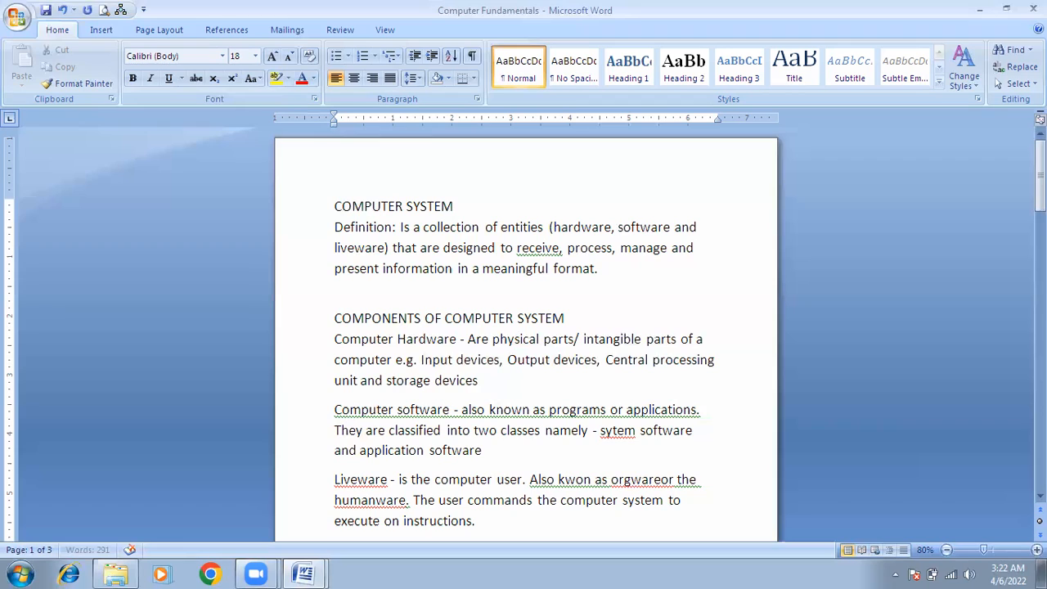
Replace the lowercase "p" with a capital "P" so the term reads "Central Processing".
key("Right")
key("Right")
key("Right")
key("Right")
key("Right")
key("Right")
key("Right")
key("Right")
key("BackSpace")
type("P")
Capitalize the "s" of "storage devices" in the hardware paragraph so it reads "Storage devices".
key("Right")
key("Right")
key("Right")
key("Right")
key("Right")
key("Right")
key("Right")
key("Right")
key("Right")
key("Right")
key("Right")
key("Right")
key("Right")
key("Right")
key("Right")
key("Right")
key("Right")
key("Right")
key("Right")
key("Right")
key("BackSpace")
type("S")
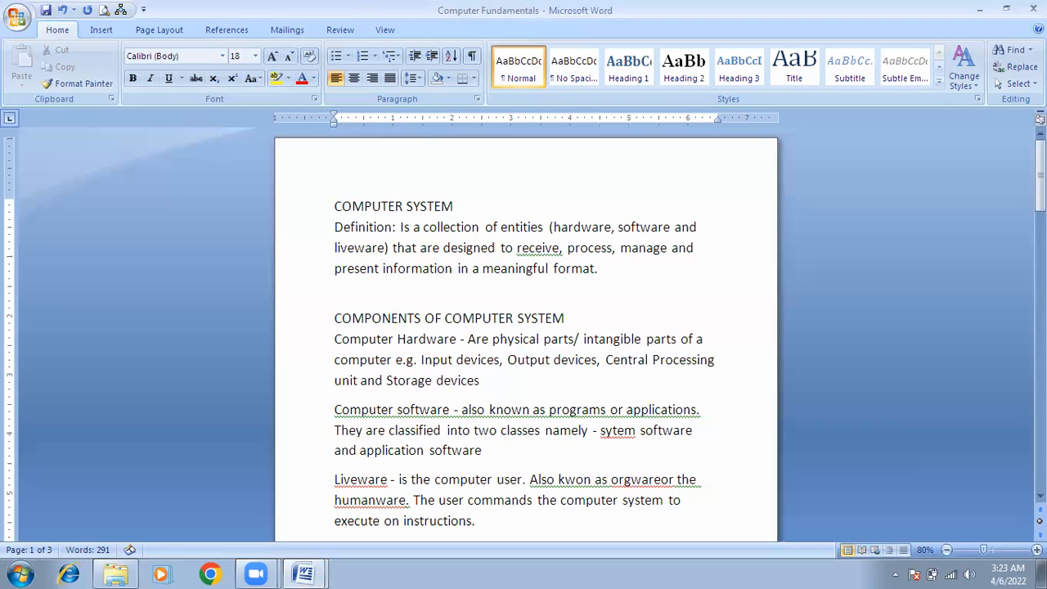
Move the cursor to the end of the hardware paragraph and add a full stop after "Storage devices".
key("Right")
key("Right")
key("Right")
key("Right")
key("Right")
key("Right")
key("Right")
key("Right")
key("Right")
key("Right")
key("Right")
key("Right")
key("Right")
type(".")
left_click(486, 409)
left_click(481, 500)
left_click(483, 319)
Select the "COMPONENTS OF COMPUTER SYSTEM" heading line, delete it and undo the deletion twice in a row, and clear the selection.
left_click(305, 322)
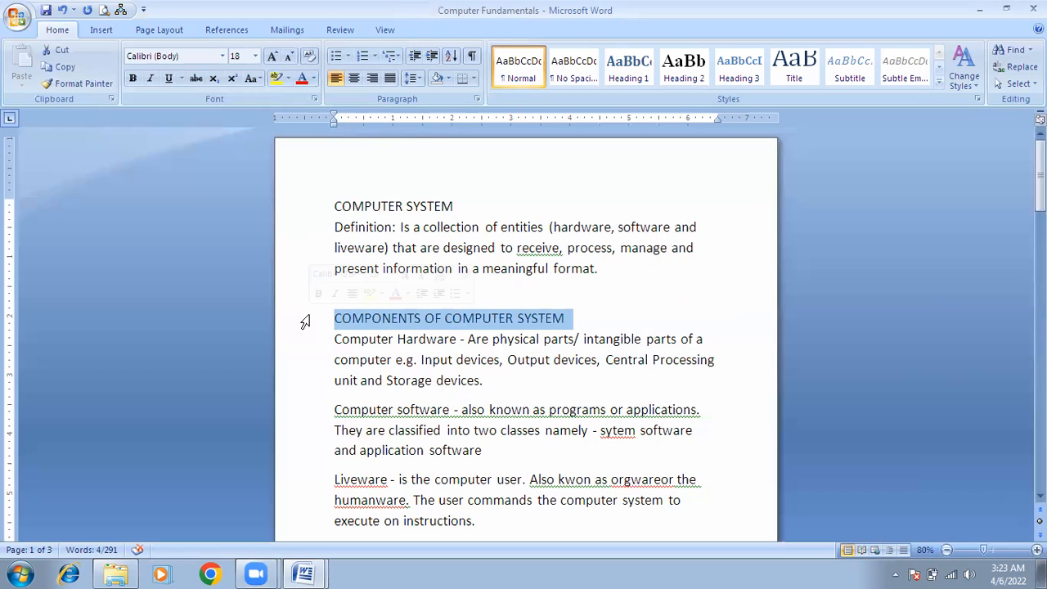
key("Delete")
key("ctrl+z")
key("Delete")
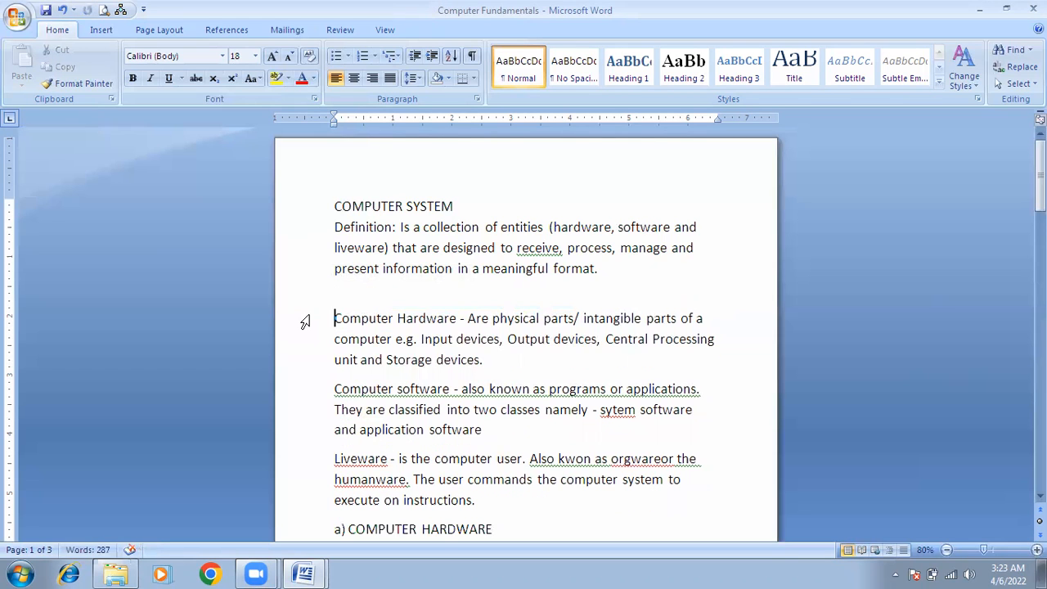
key("ctrl+z")
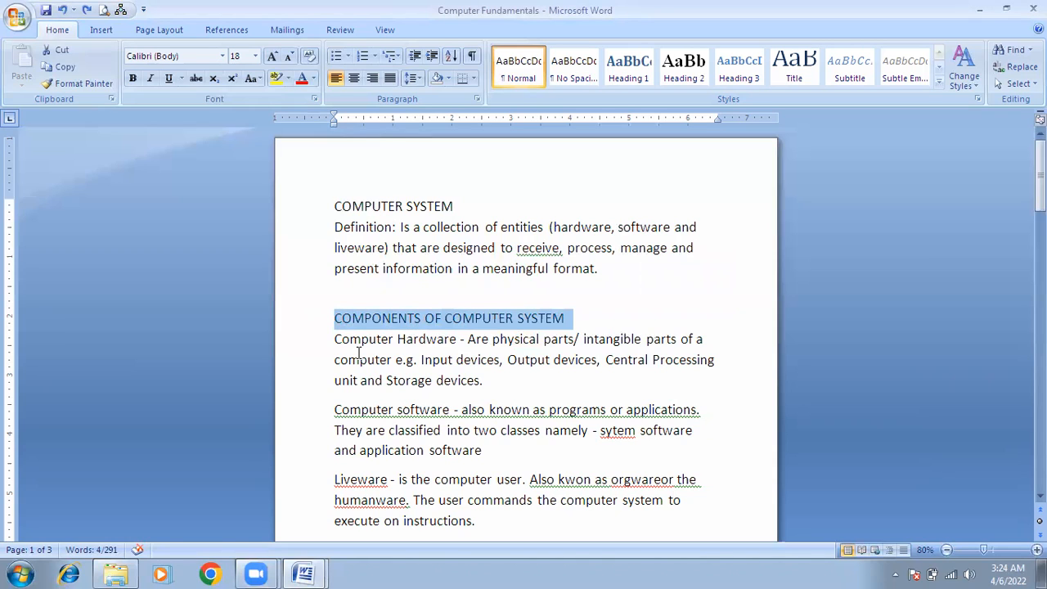
left_click(365, 319)
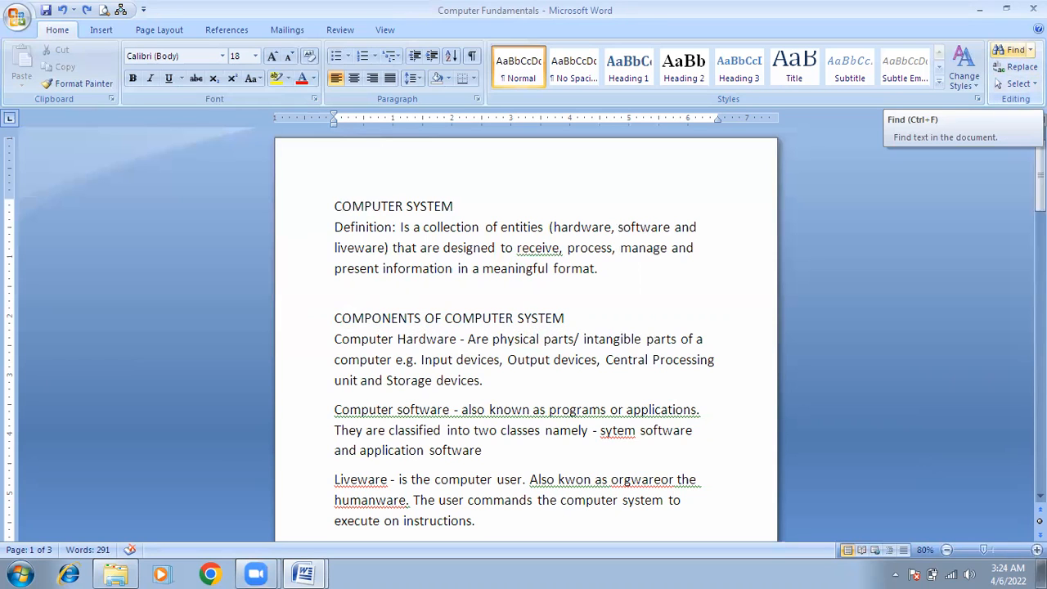
Search the document for the word "output" with Find.
left_click(1012, 50)
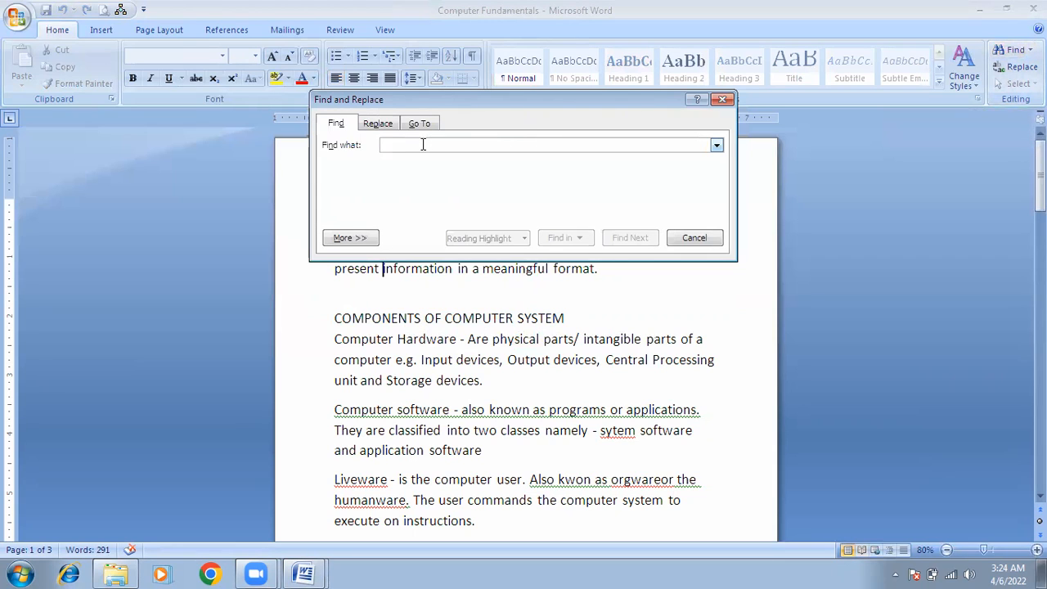
type("output")
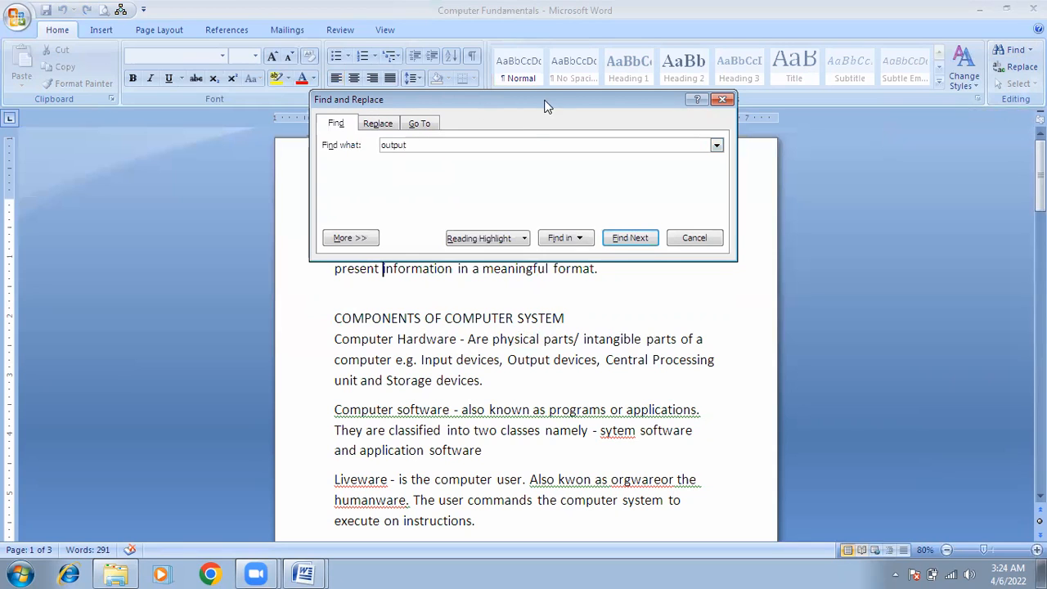
left_click(630, 238)
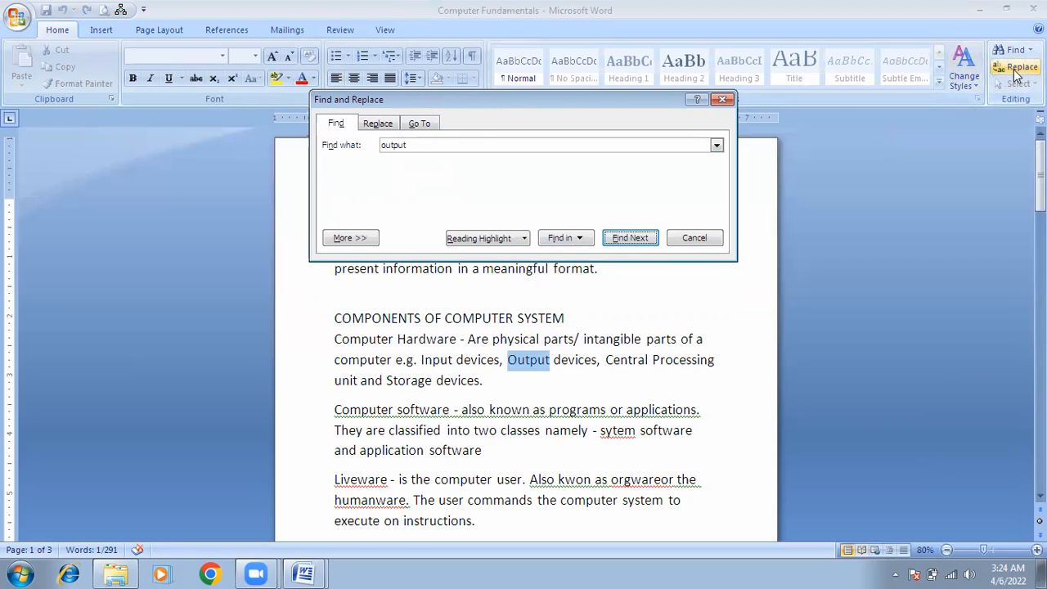
left_click(376, 124)
left_click(404, 190)
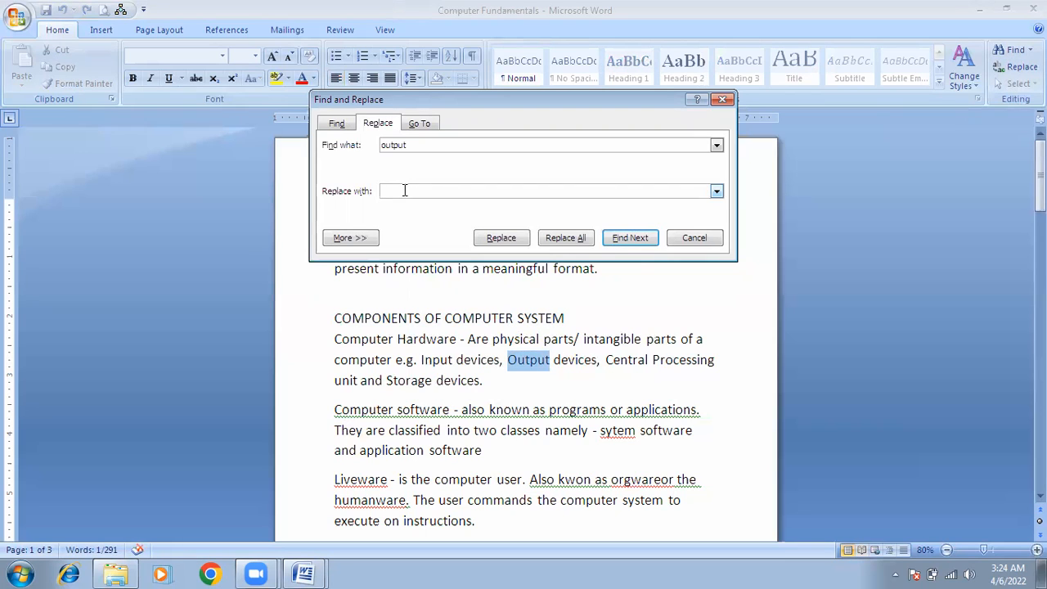
type("new")
left_click(719, 100)
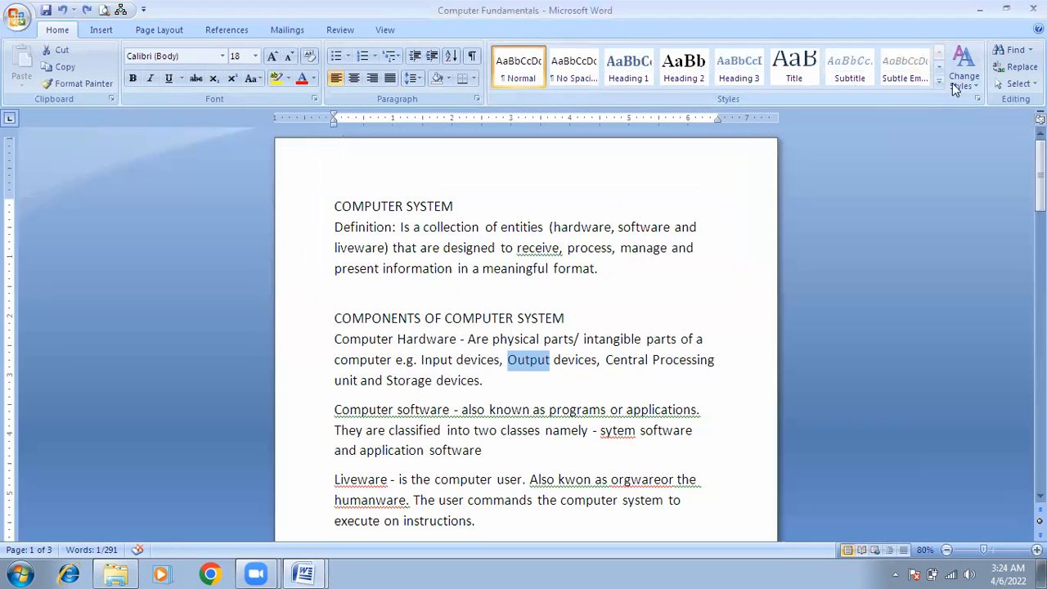
Find "computer" from the definition paragraph onward and replace its occurrence in the components heading with "PC".
left_click(594, 247)
left_click(1014, 67)
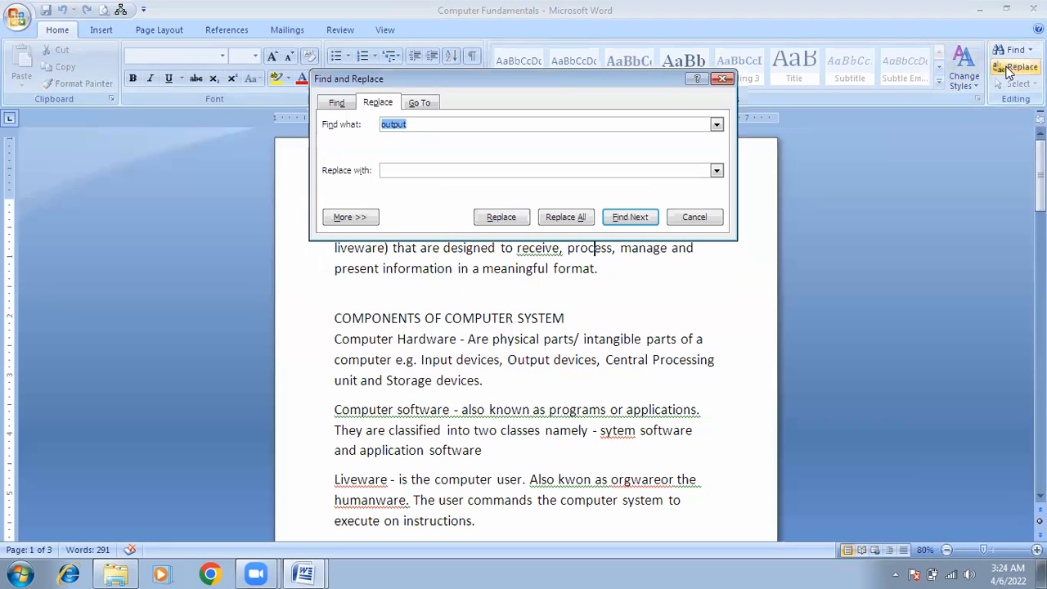
left_click_drag(416, 123, 362, 135)
type("co")
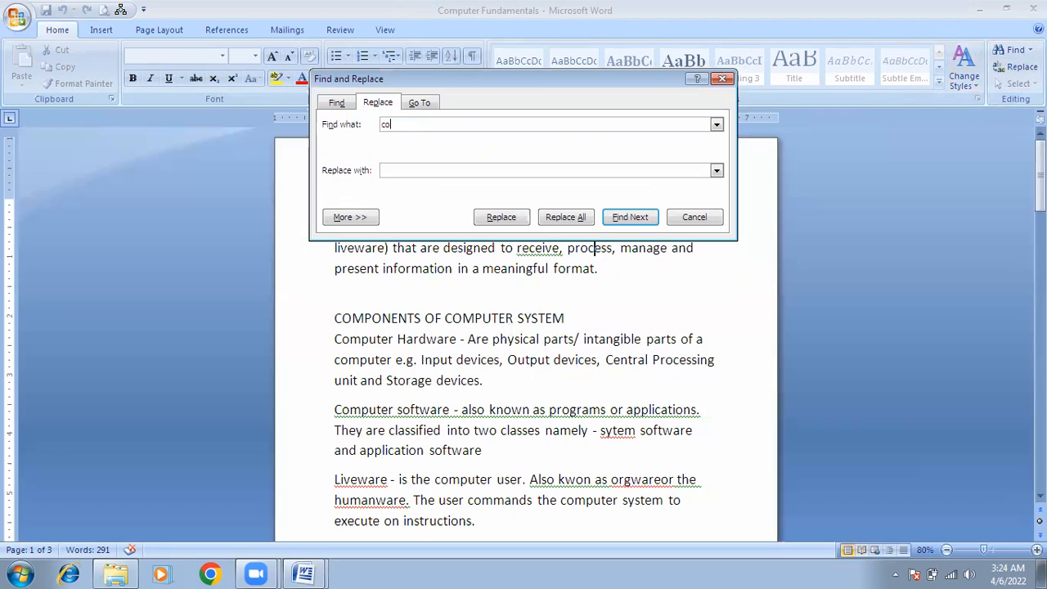
type("mputer")
left_click(623, 221)
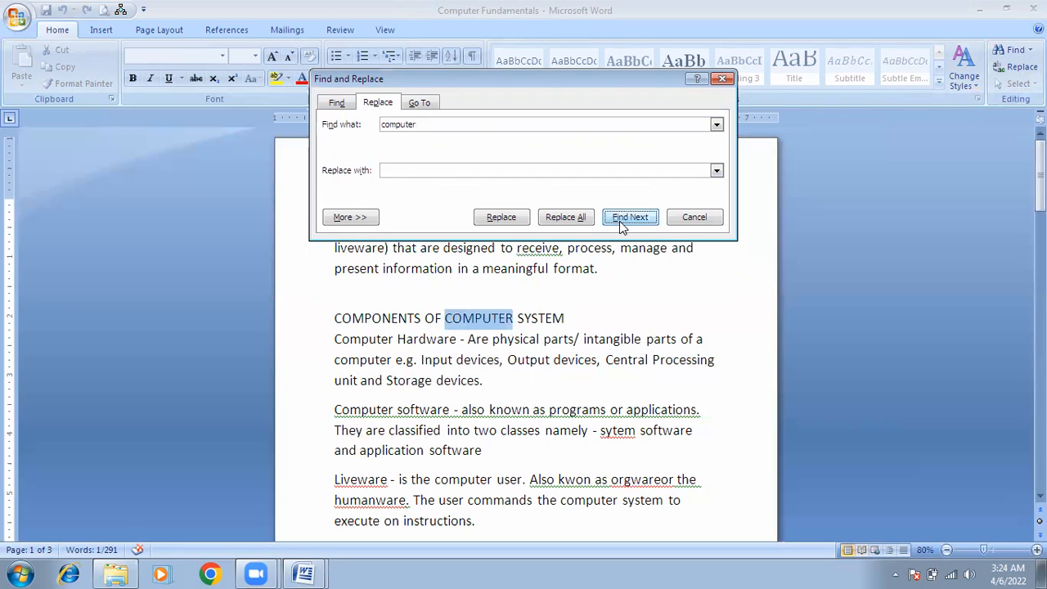
left_click(412, 169)
type("PC")
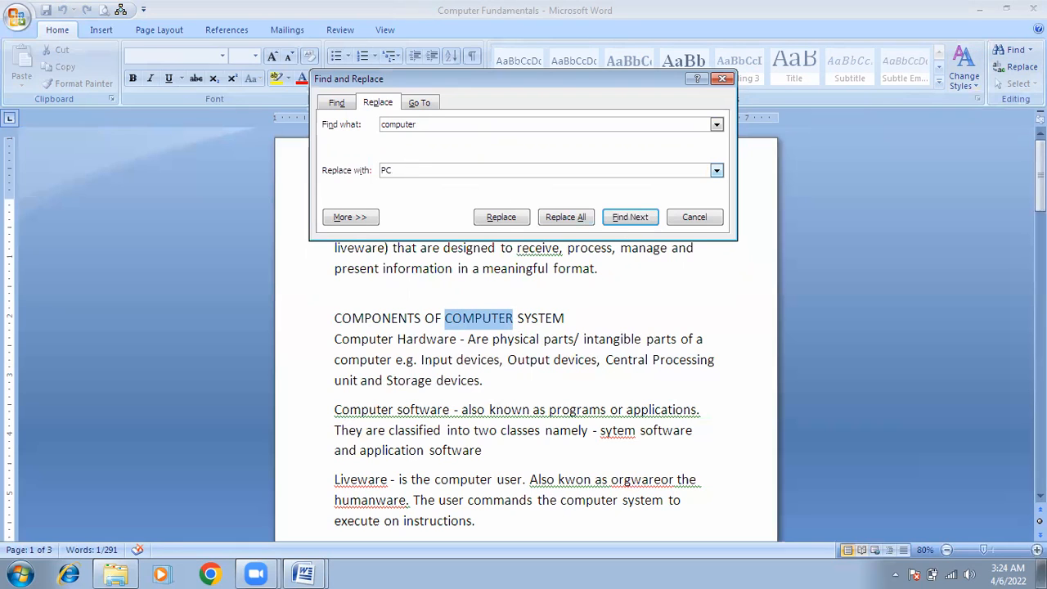
left_click(499, 217)
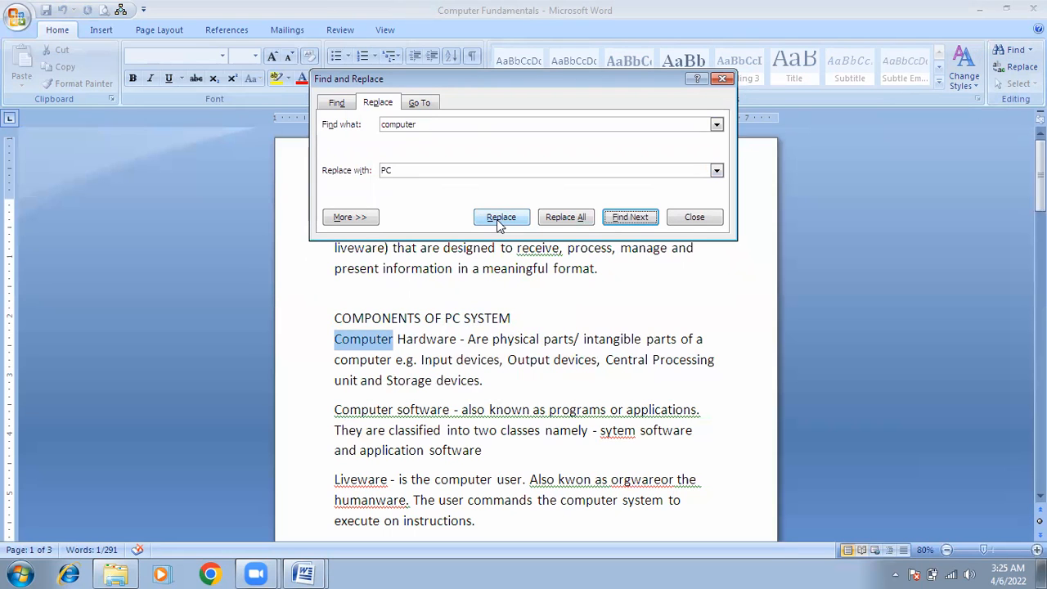
Replace all remaining occurrences of "computer" with "PC" throughout the document and close Find and Replace.
left_click(568, 217)
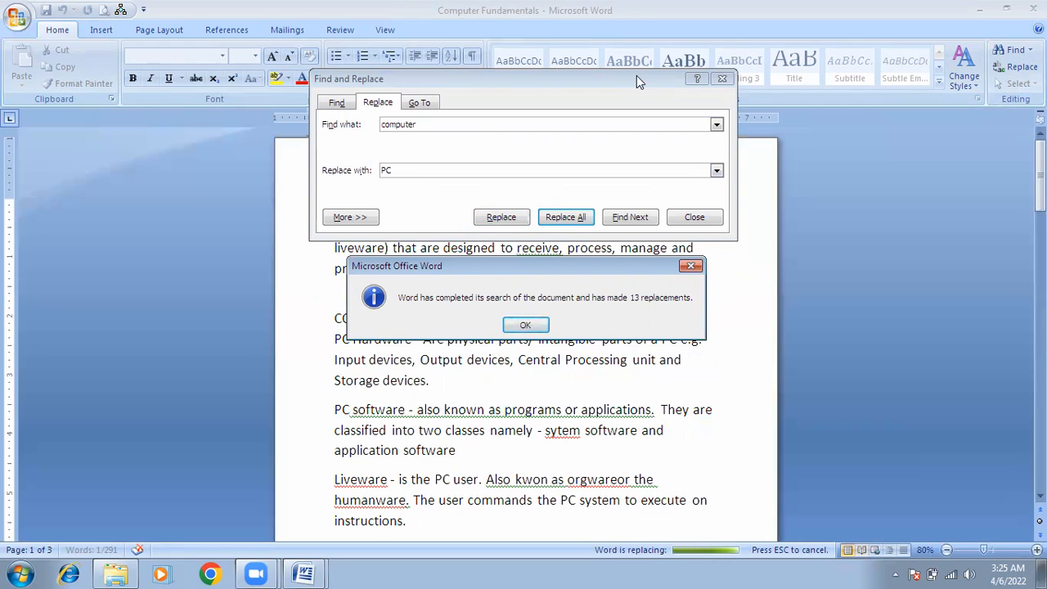
left_click(525, 325)
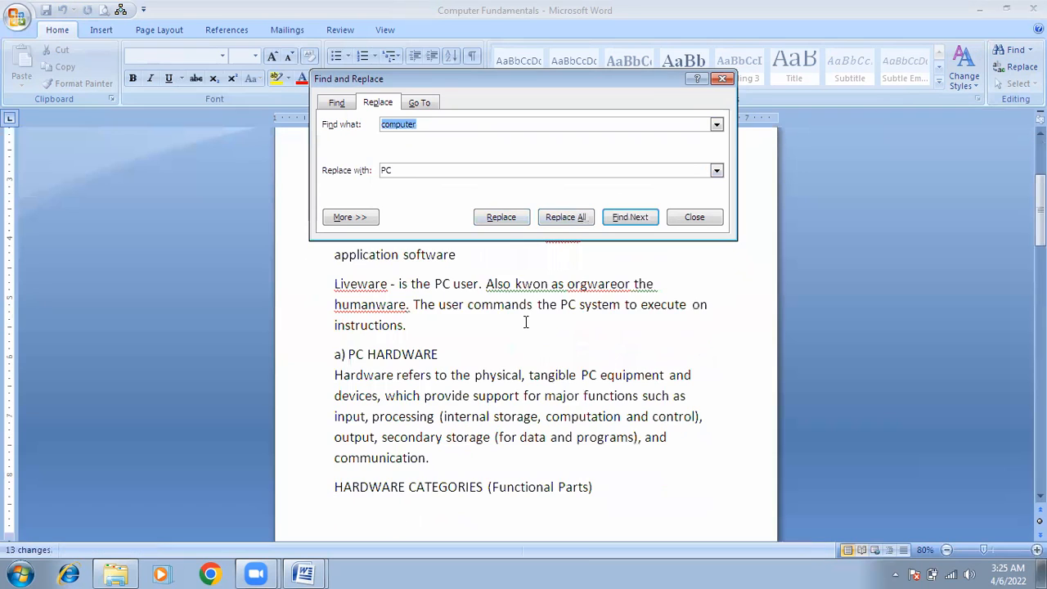
left_click(697, 216)
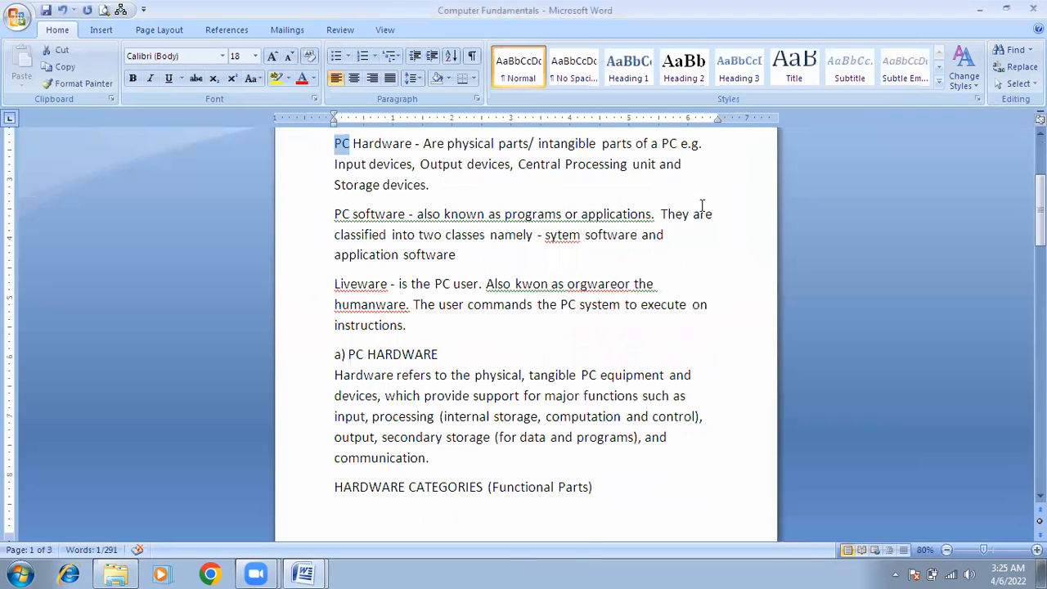
Open the Find settings and the Replace settings in turn, closing each without searching.
left_click(996, 88)
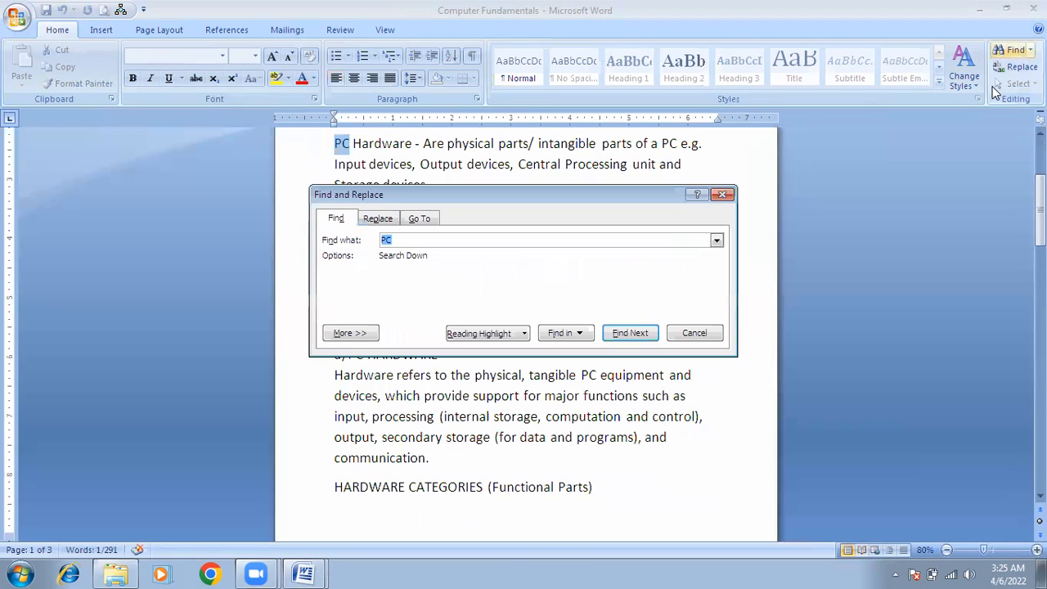
left_click(721, 195)
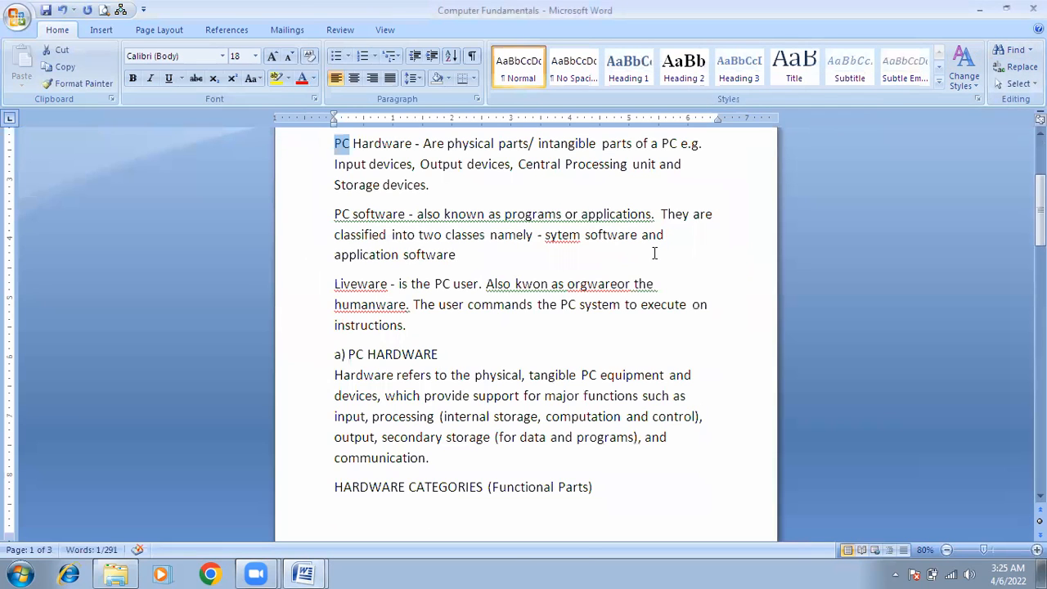
key("ctrl+h")
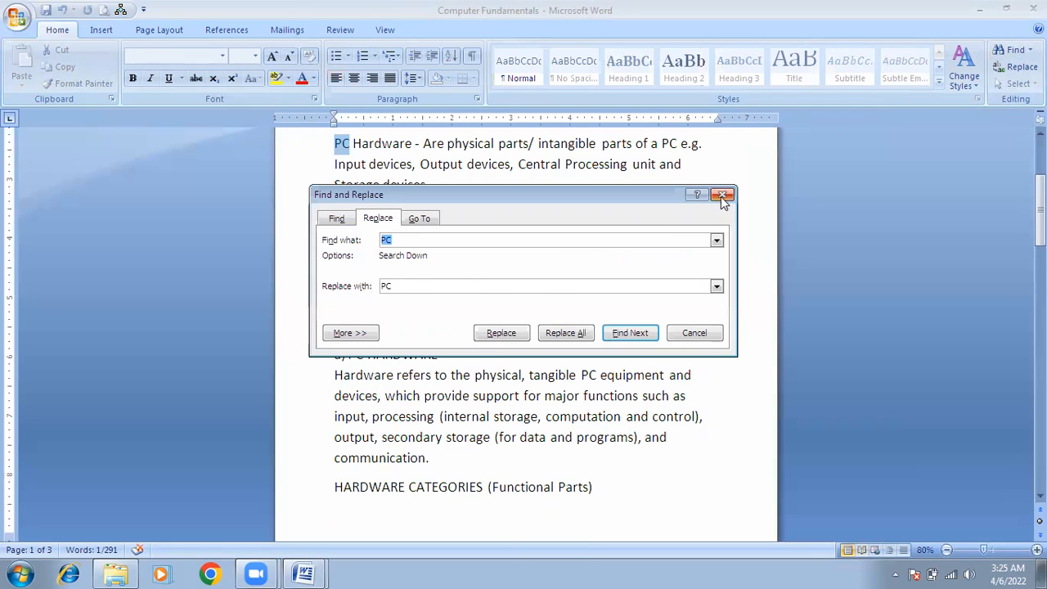
left_click(722, 195)
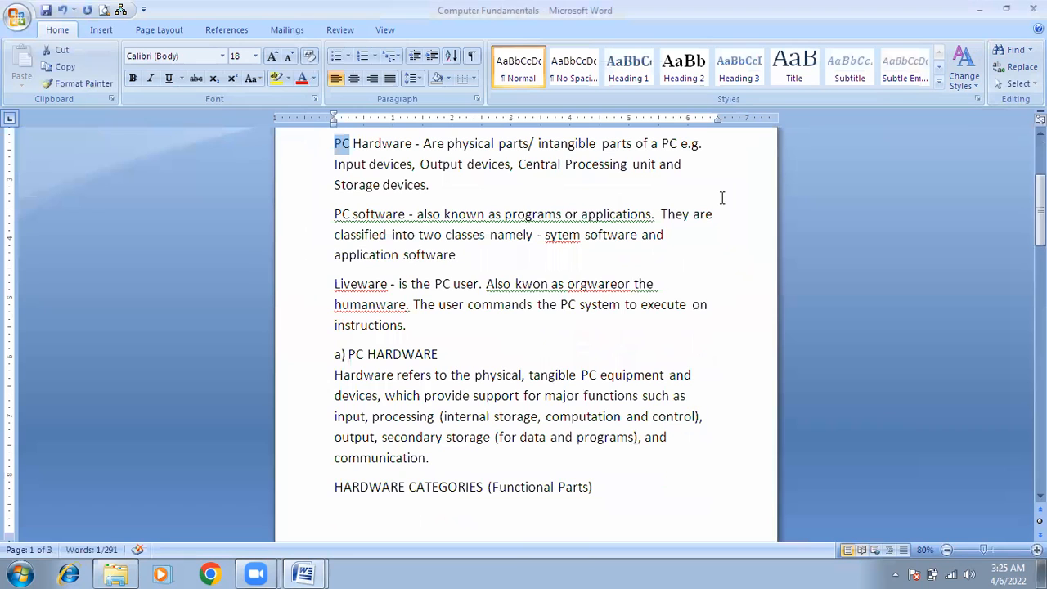
Select all the document's text, apply Select Text with Similar Formatting, and clear the selection.
left_click(1014, 84)
left_click(935, 102)
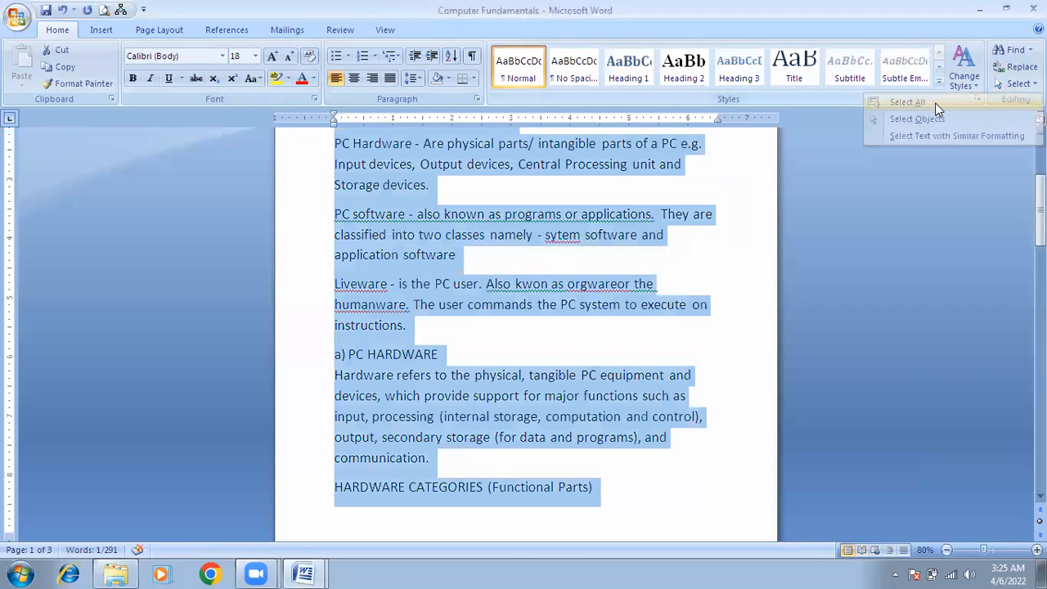
left_click(1014, 84)
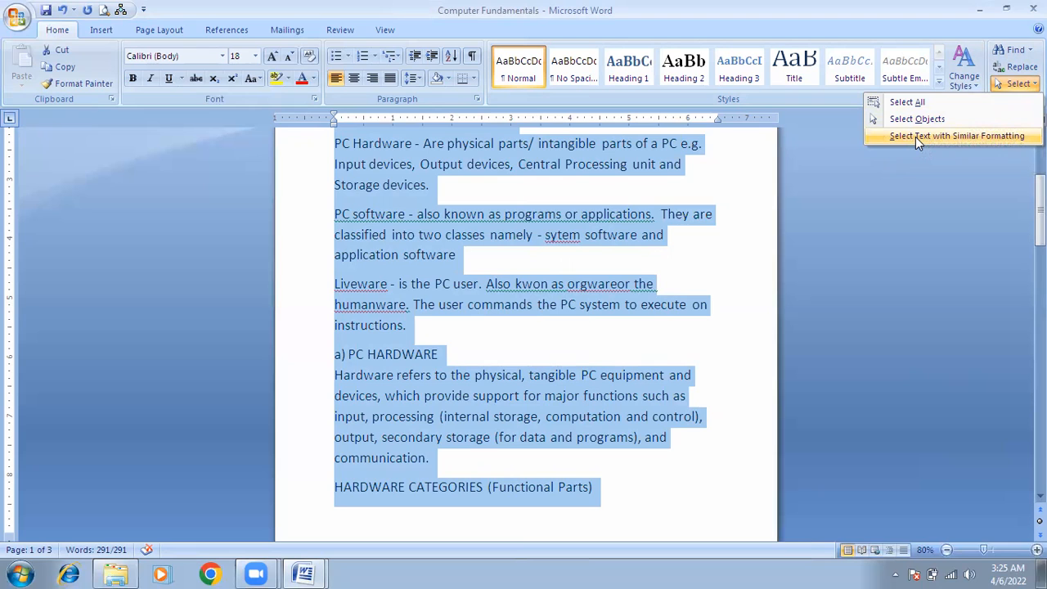
left_click(915, 137)
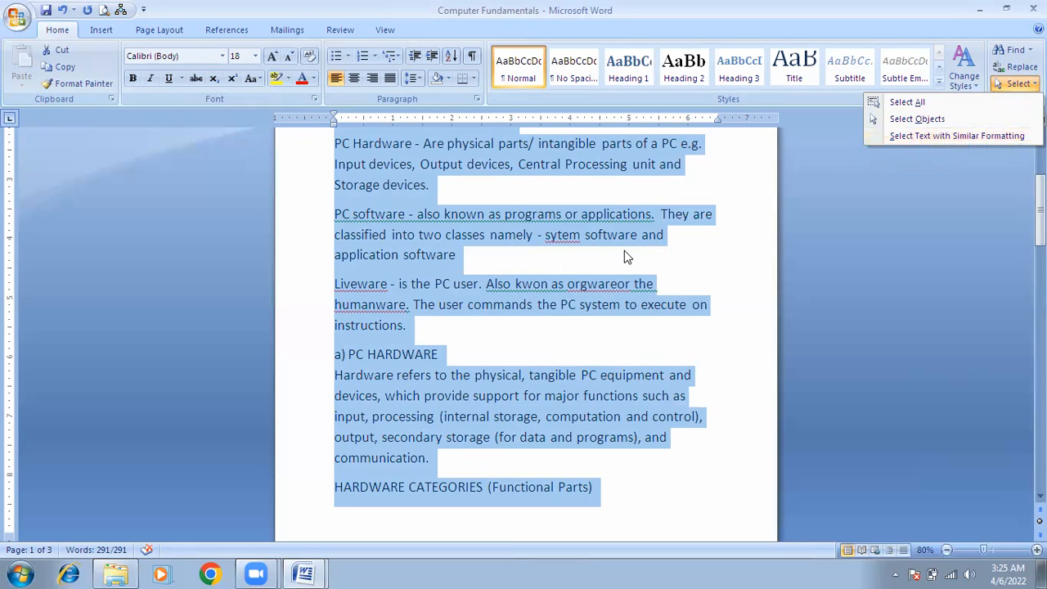
left_click(537, 240)
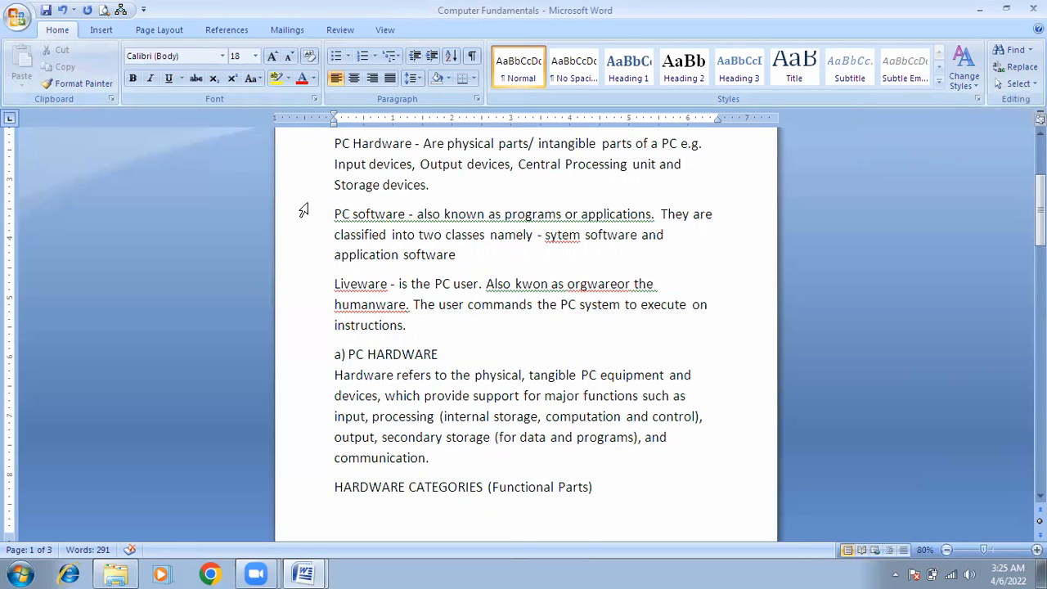
Correct "sytem" to "system" in the PC software paragraph and add a full stop after "application software".
left_click(418, 234)
left_click(557, 236)
type("s")
left_click(456, 255)
type(".")
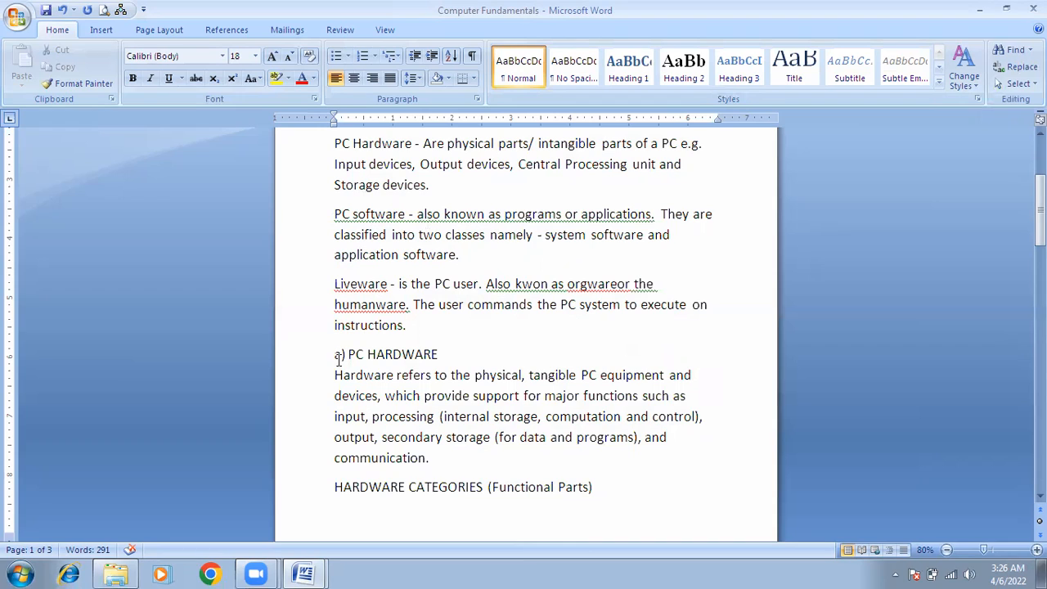
Copy the "COMPONENTS OF PC SYSTEM" heading together with the PC Hardware paragraph and display the clipboard contents.
left_click_drag(316, 145, 325, 187)
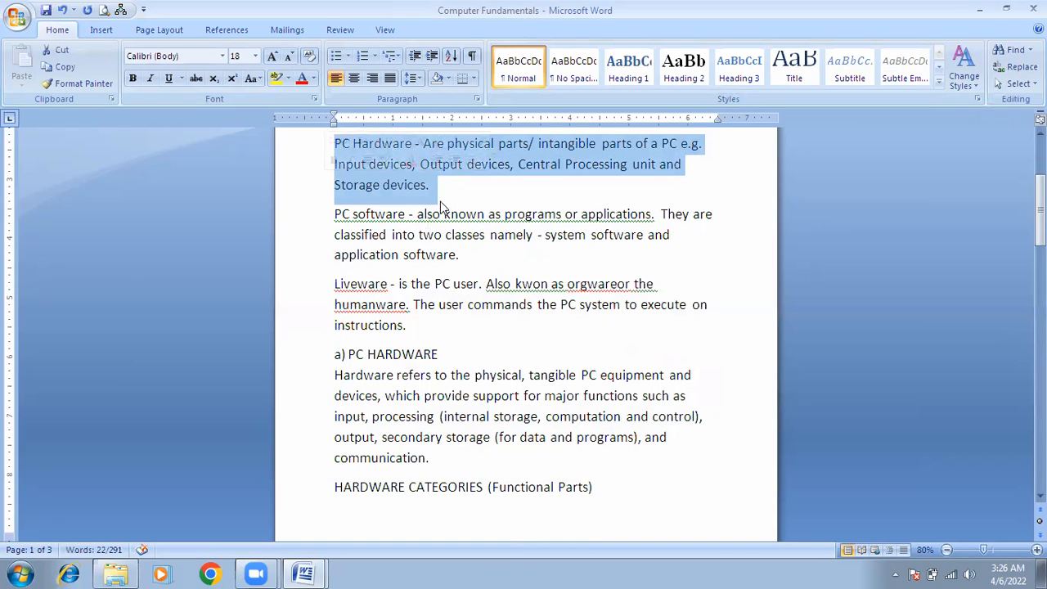
left_click(532, 233)
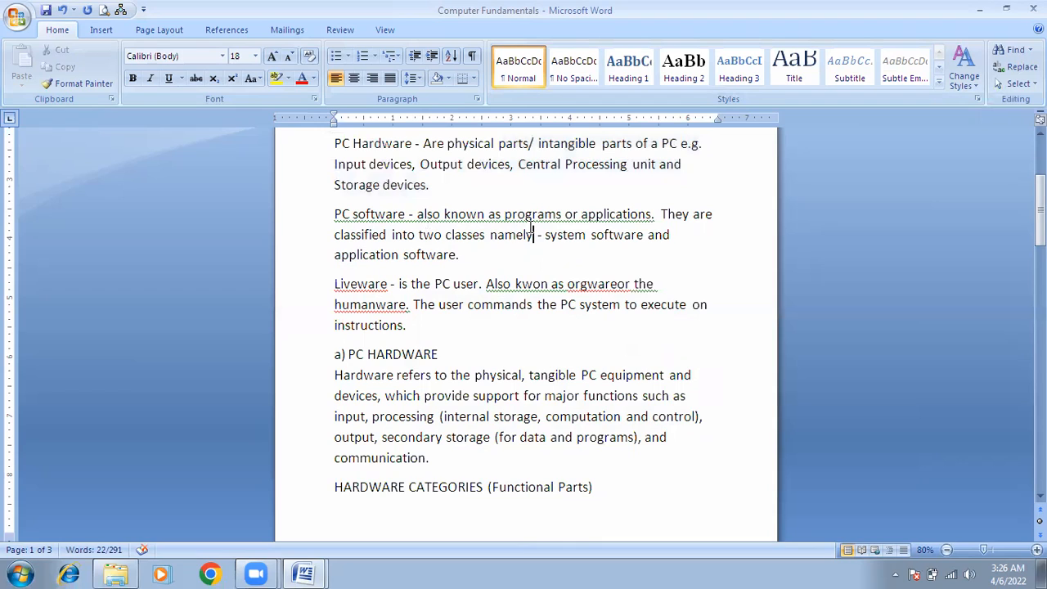
left_click(290, 168)
double_click(290, 168)
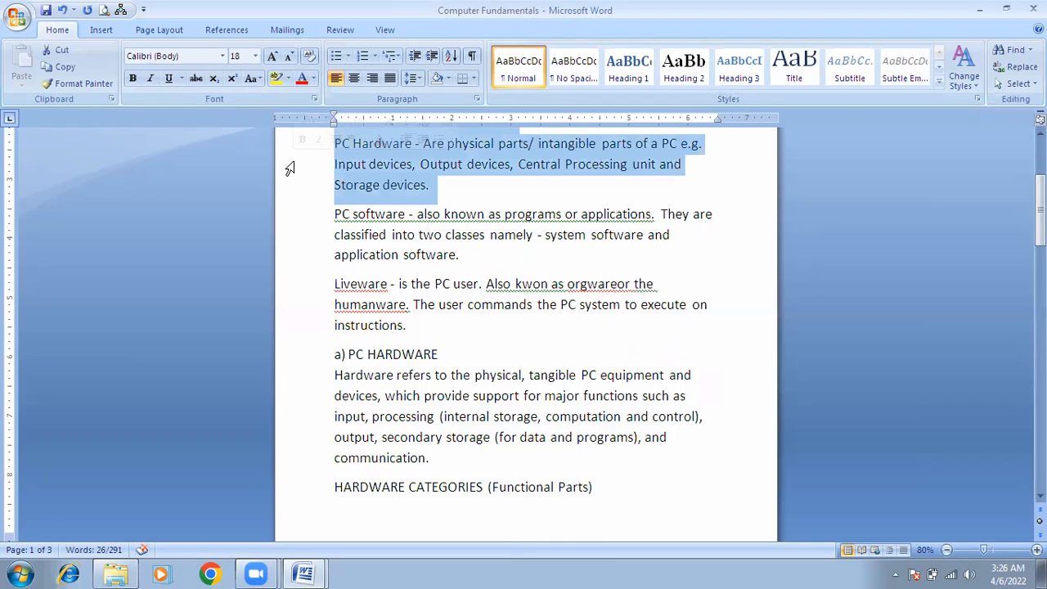
left_click(54, 72)
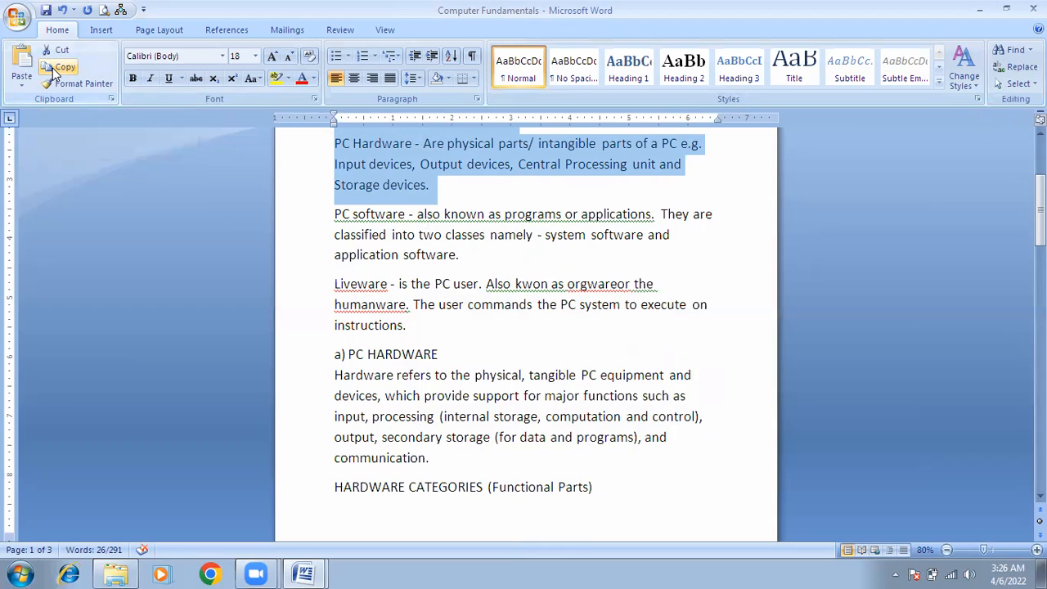
left_click(111, 99)
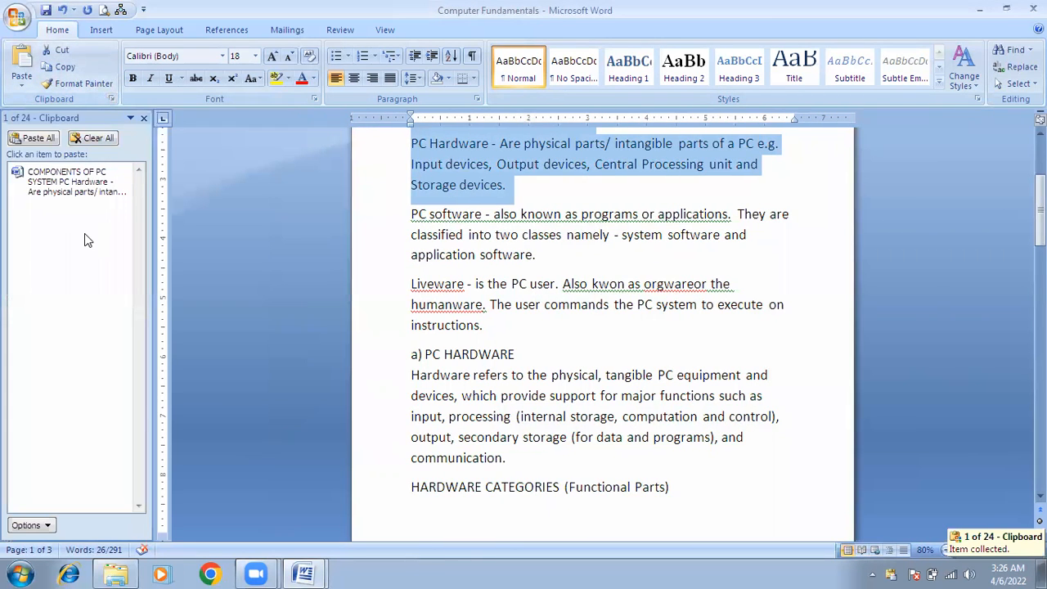
Paste the copied COMPONENTS OF PC SYSTEM text several times, starting on a new line after the Liveware paragraph.
left_click(512, 335)
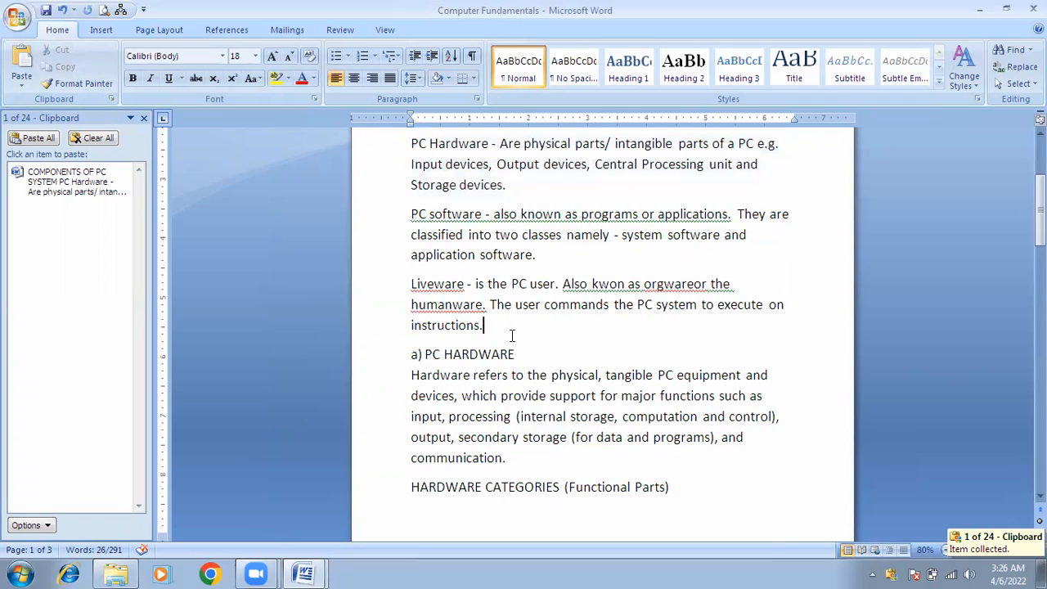
key("Return")
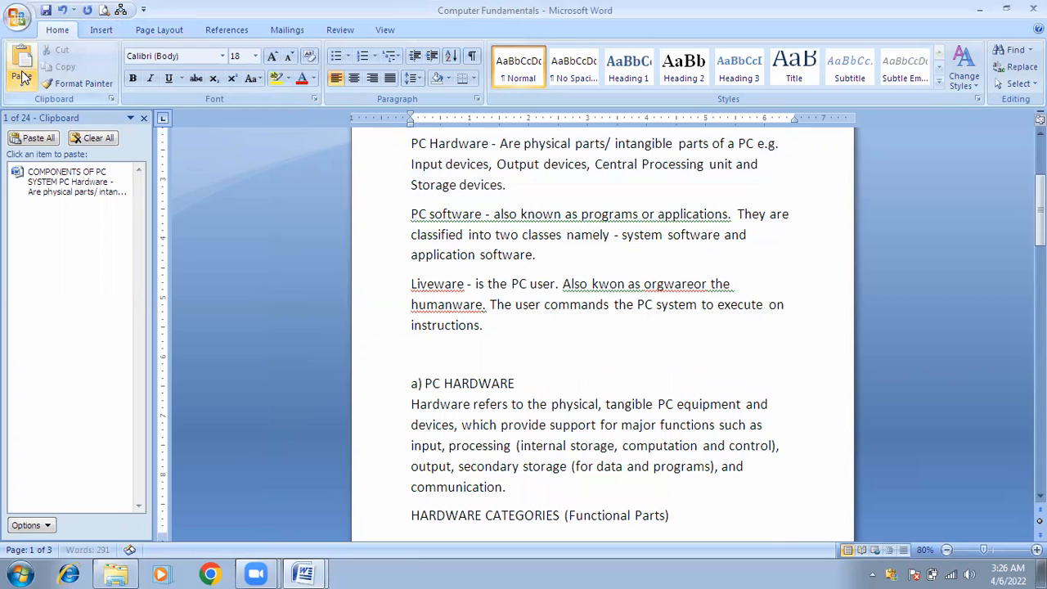
left_click(22, 65)
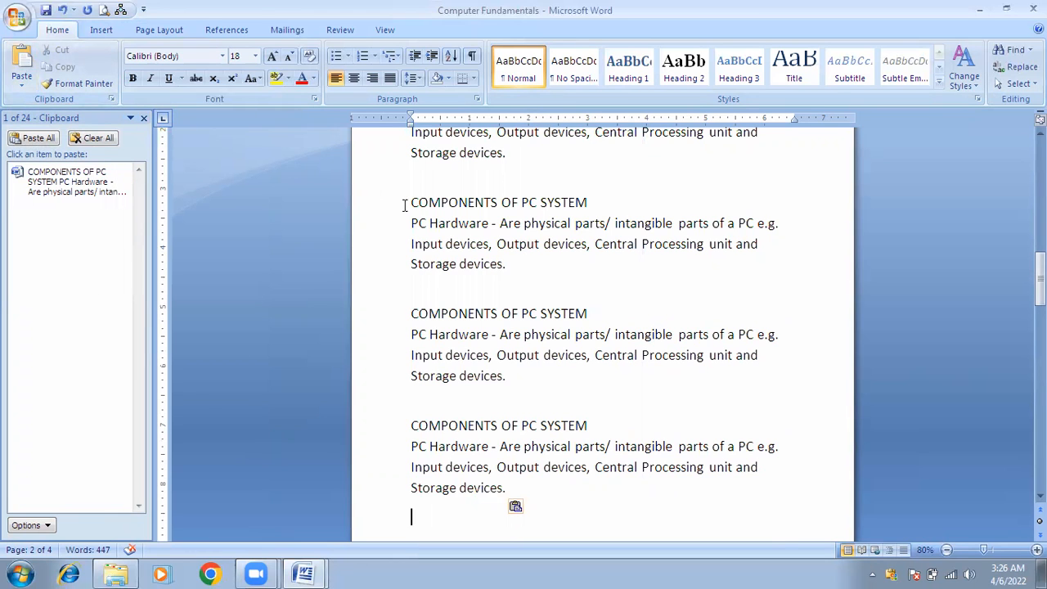
Copy the "PC SYSTEM" heading at the start of the document and paste it on a new line below the Definition paragraph.
left_click_drag(1039, 282, 1040, 168)
left_click(378, 206)
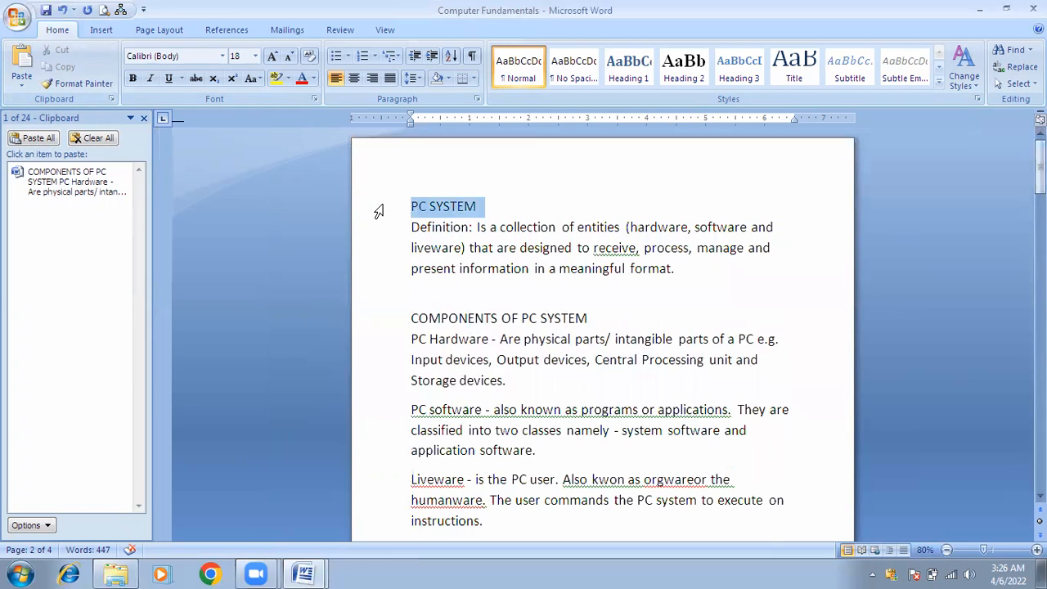
left_click(62, 66)
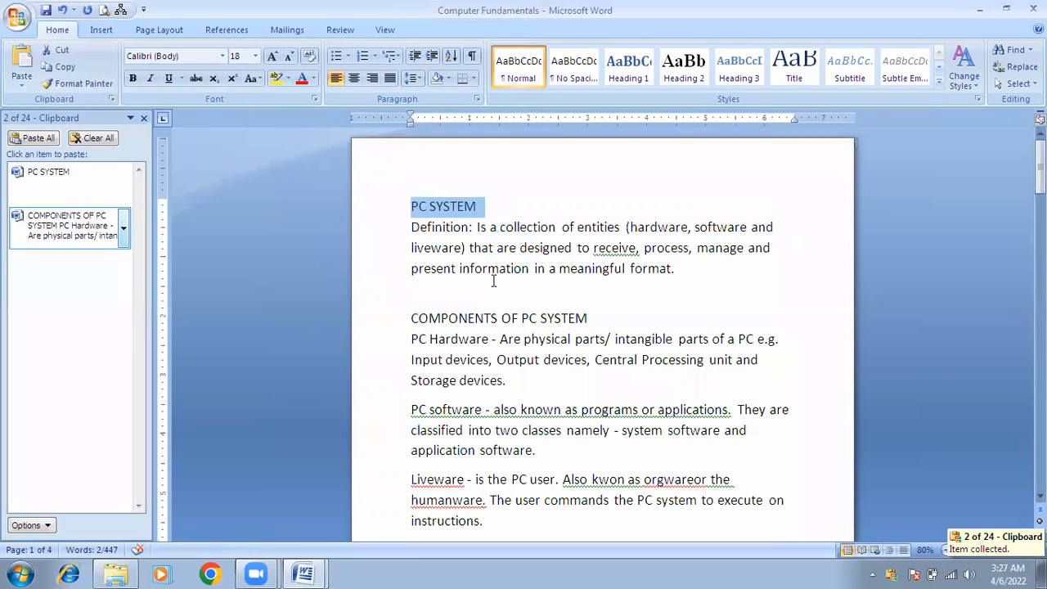
left_click(687, 265)
key("Return")
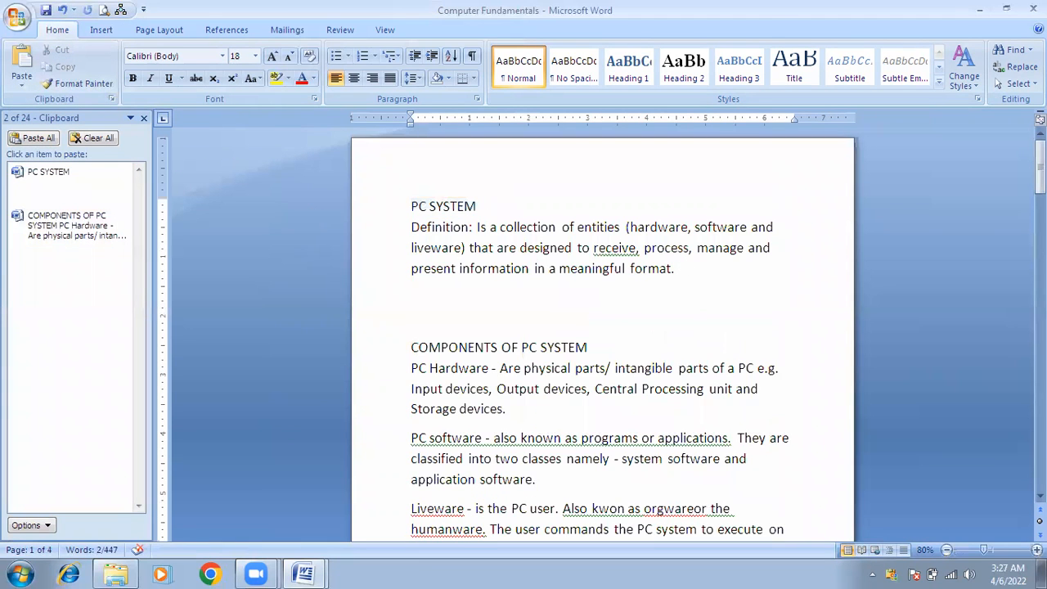
left_click(23, 58)
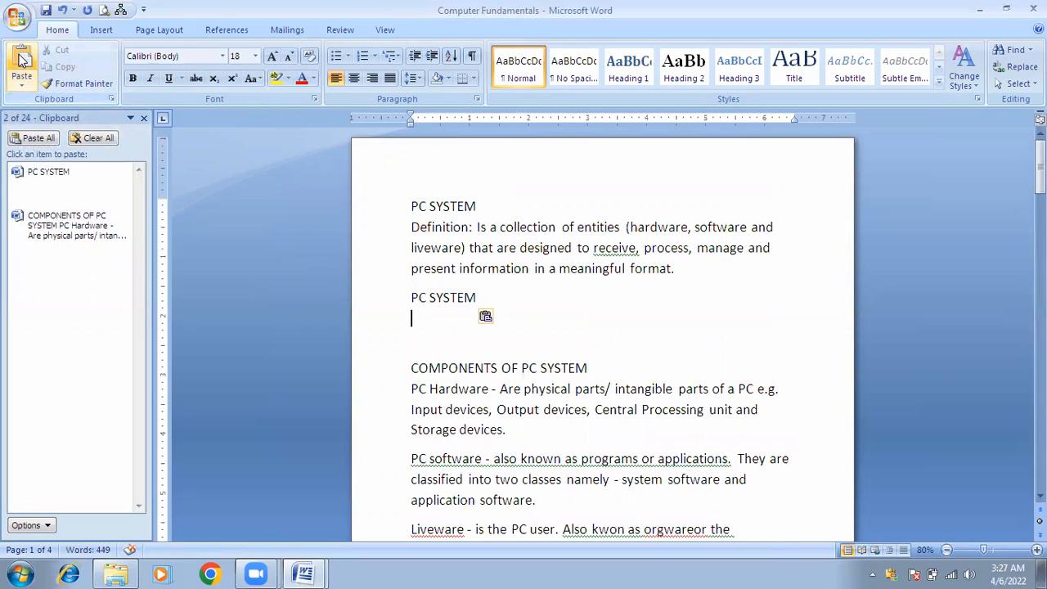
Paste the collected COMPONENTS OF PC SYSTEM item below the pasted heading, and clear all clipboard items before closing the clipboard display.
left_click(67, 222)
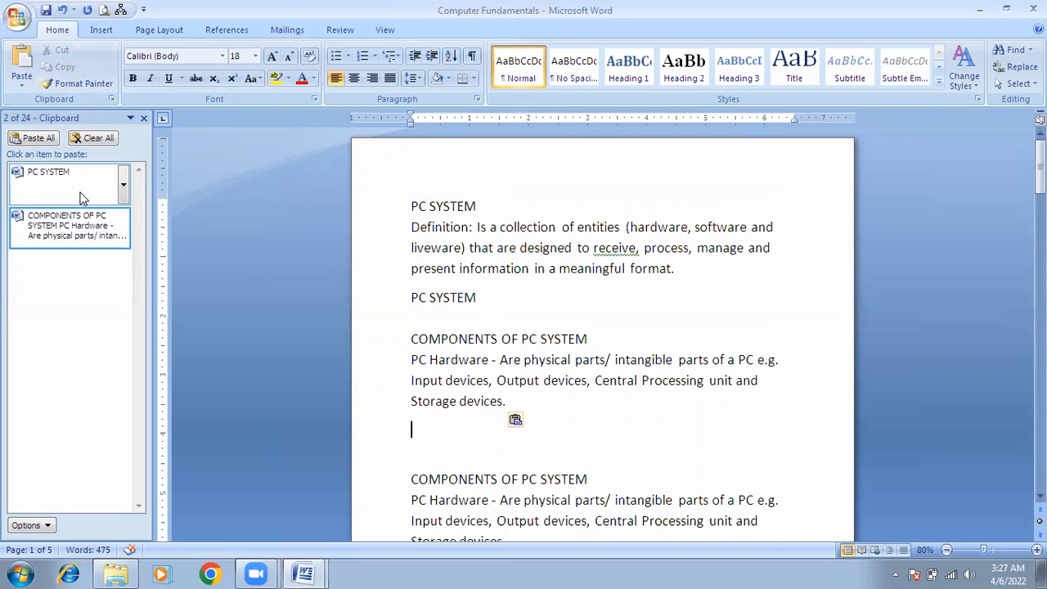
left_click(98, 138)
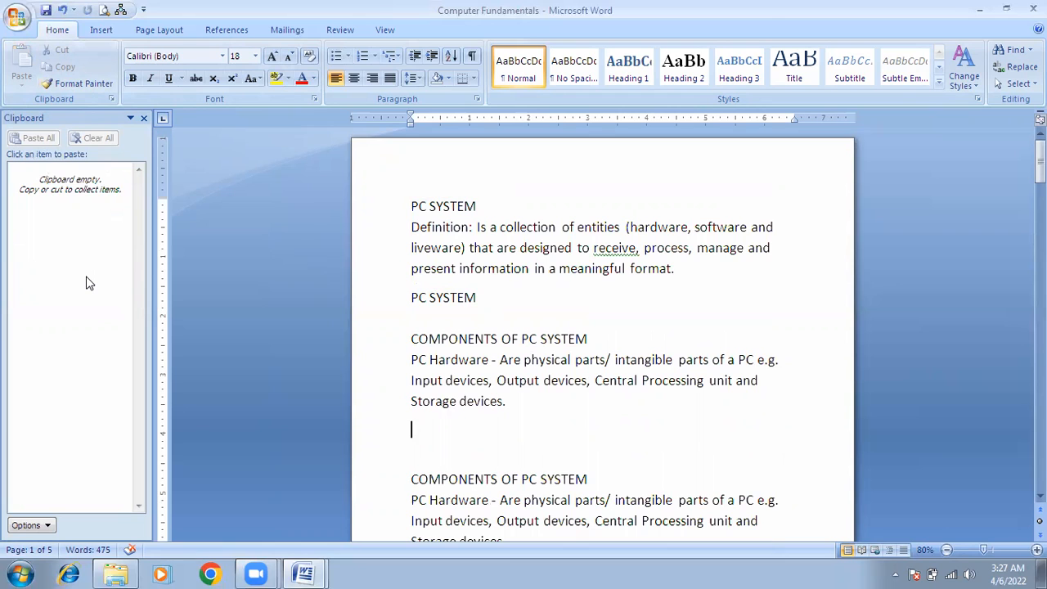
left_click(144, 119)
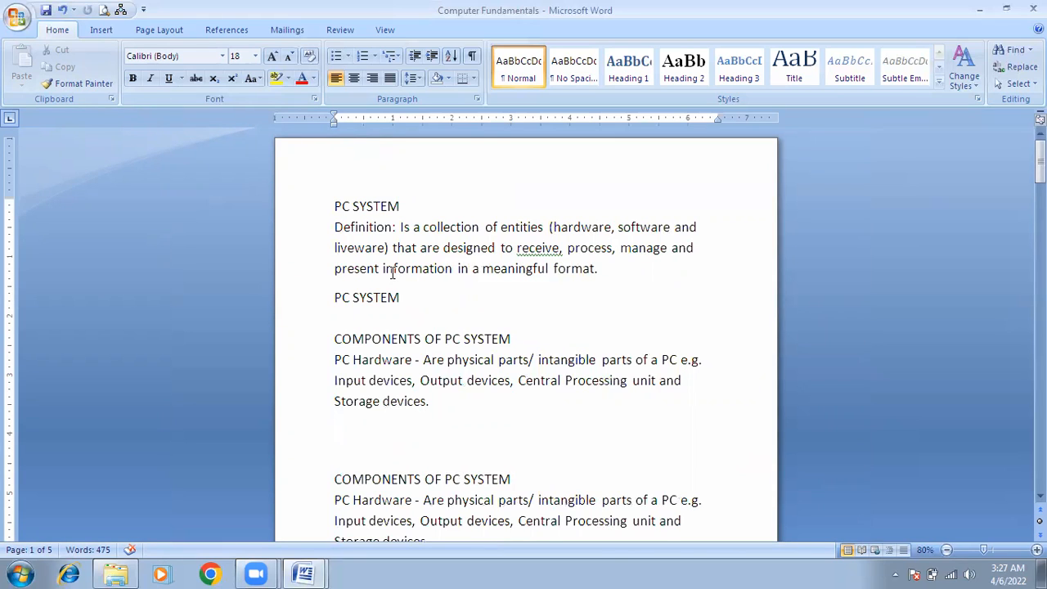
Cut the "PC SYSTEM" heading above the Definition paragraph and display the clipboard contents.
left_click(282, 210)
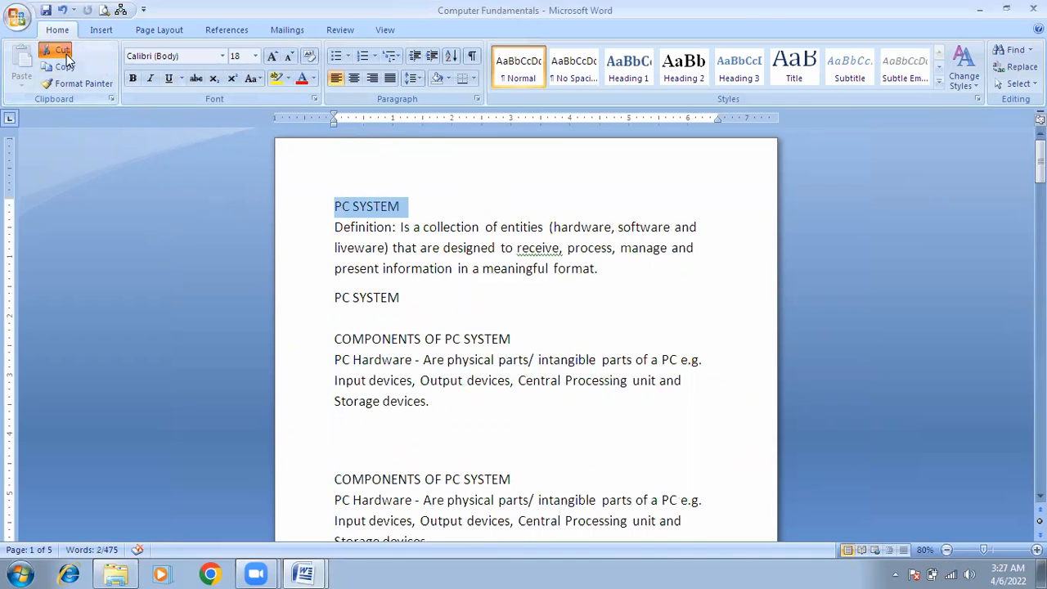
left_click(66, 54)
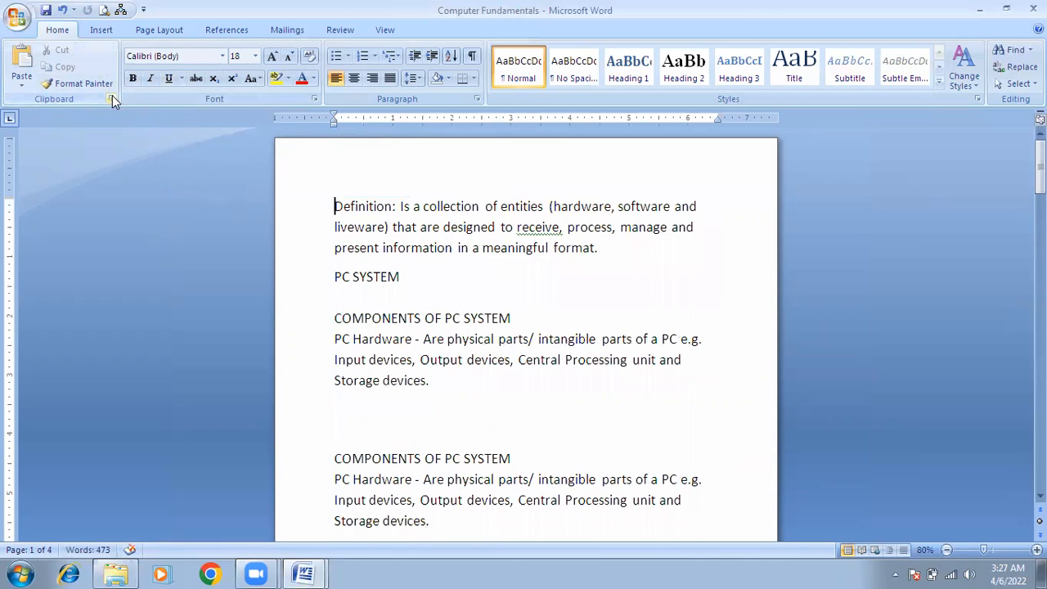
left_click(111, 99)
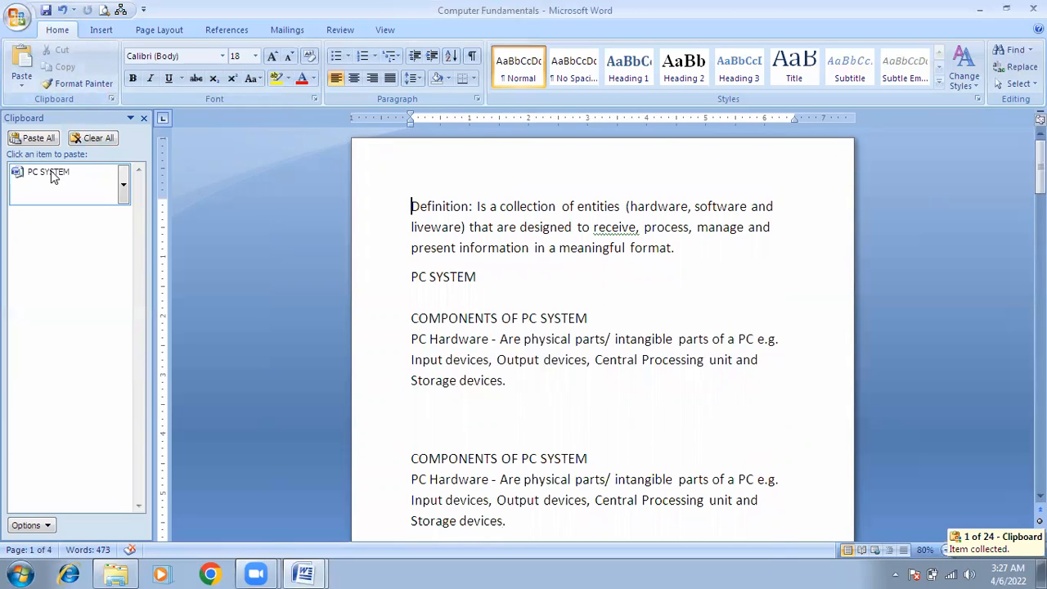
Paste the cut "PC SYSTEM" heading twice, starting on a new line below the first PC Hardware paragraph.
left_click(520, 380)
key("Return")
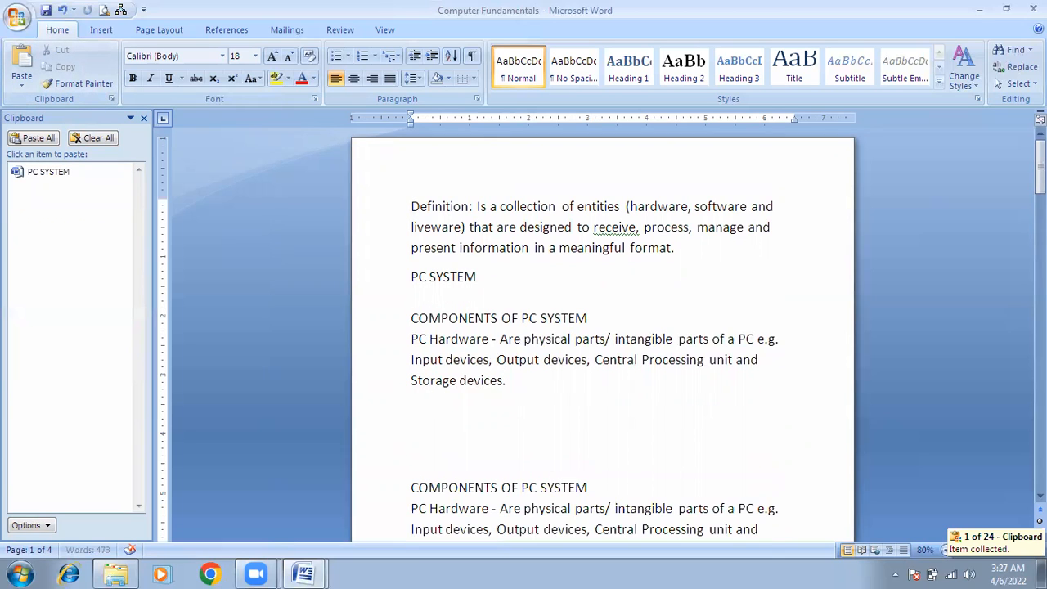
left_click(24, 64)
left_click(24, 63)
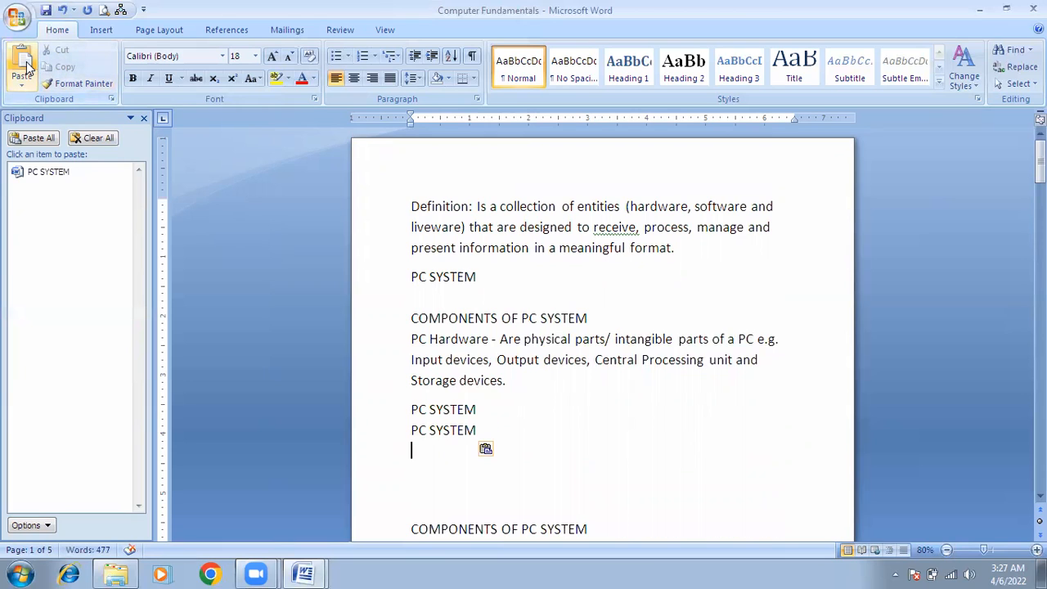
Close the clipboard display, reopen it to view the collected item, and close it again.
left_click(143, 118)
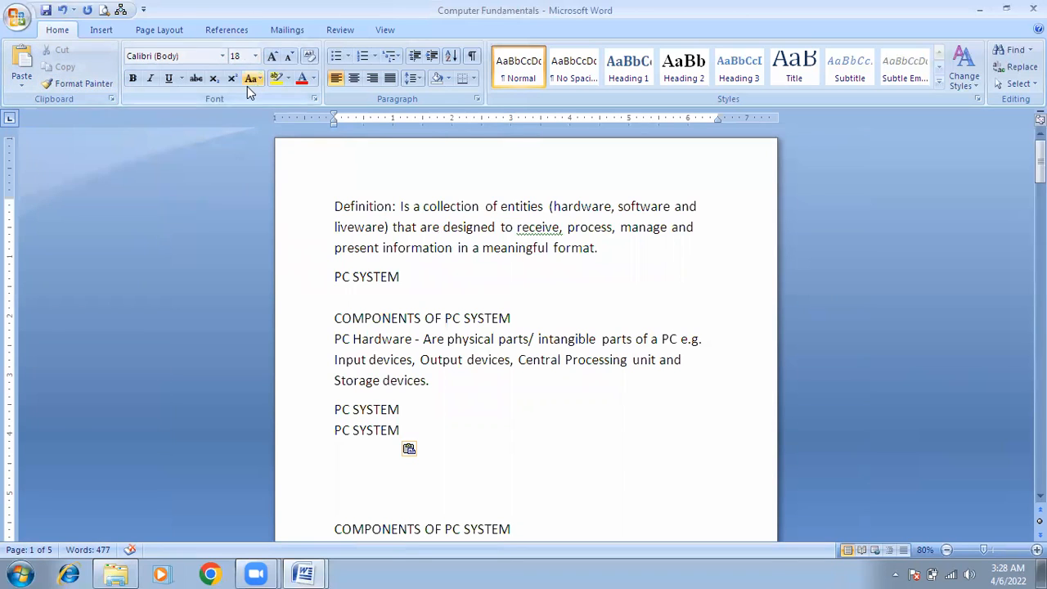
left_click(111, 100)
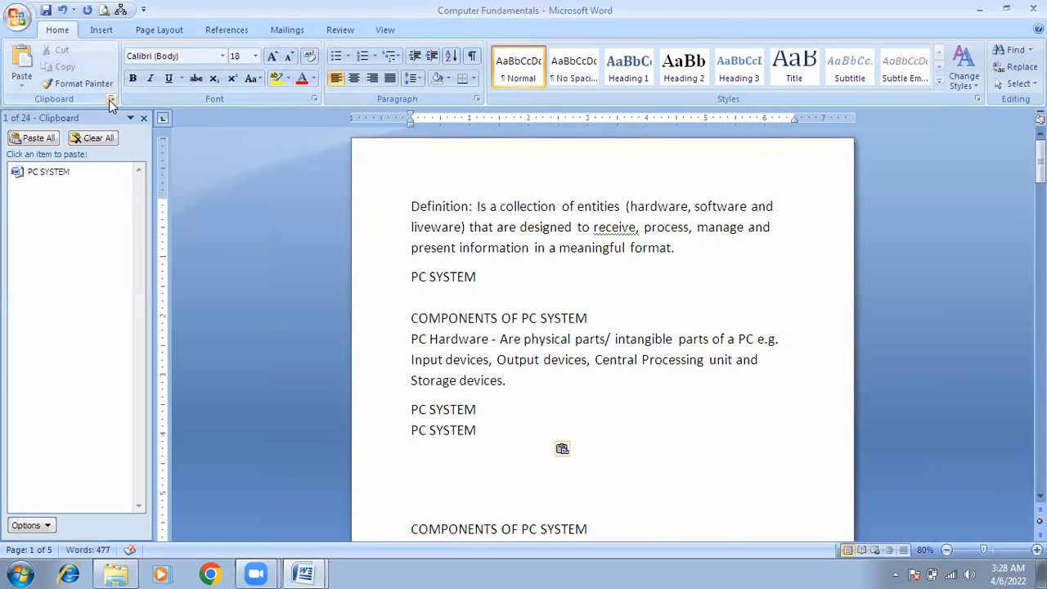
left_click(143, 117)
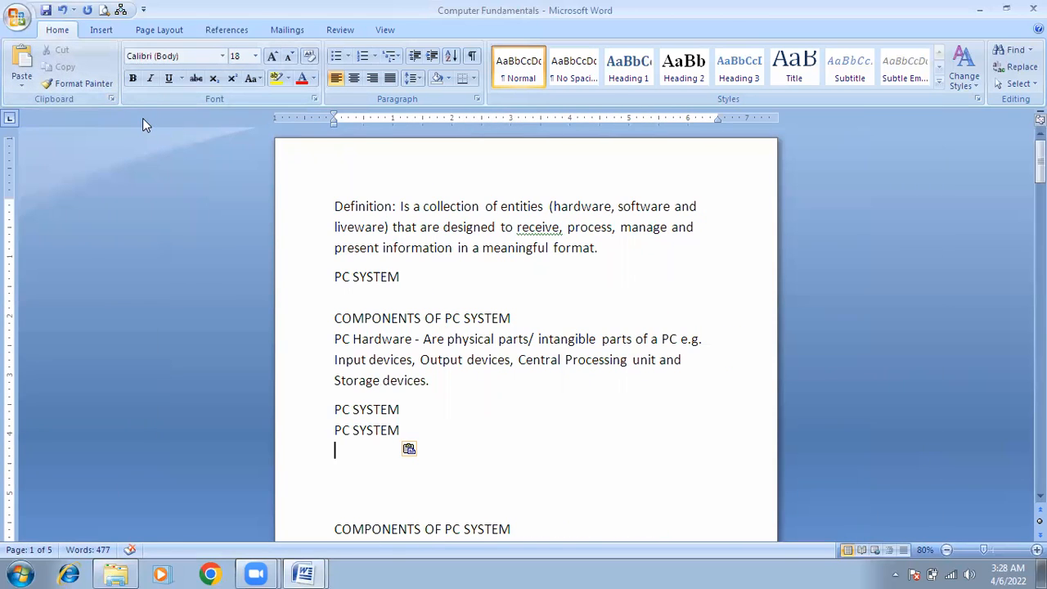